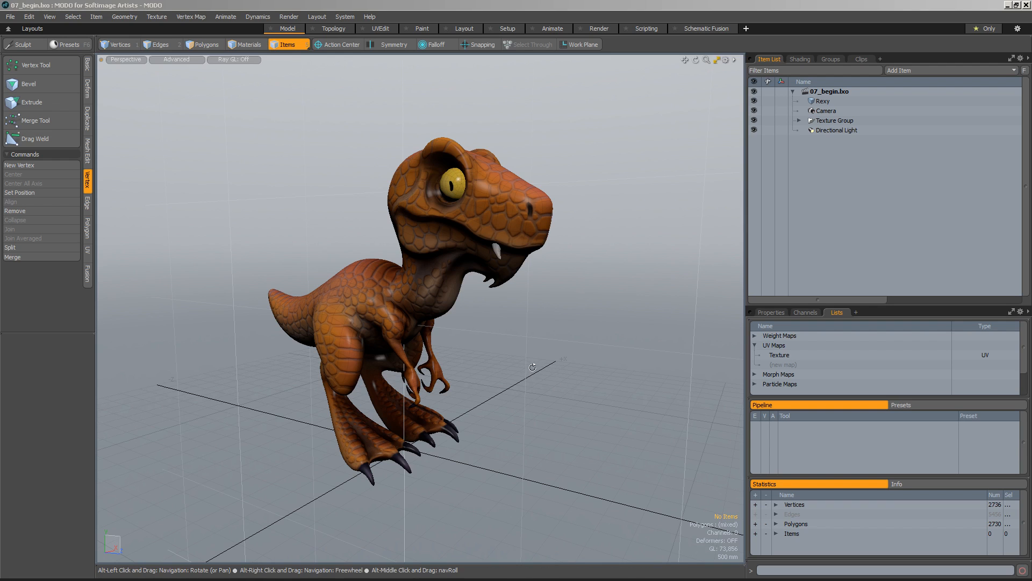
Step: Switch to polygon selection mode on the Rexy mesh and view the dinosaur from its side
left_click_drag(535, 359, 585, 364, "alt")
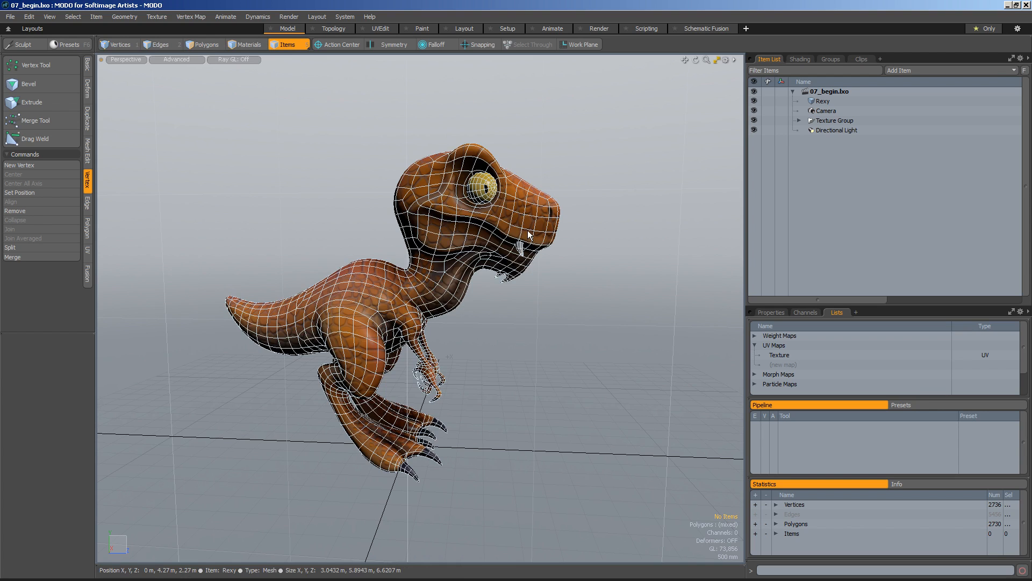
left_click(206, 46)
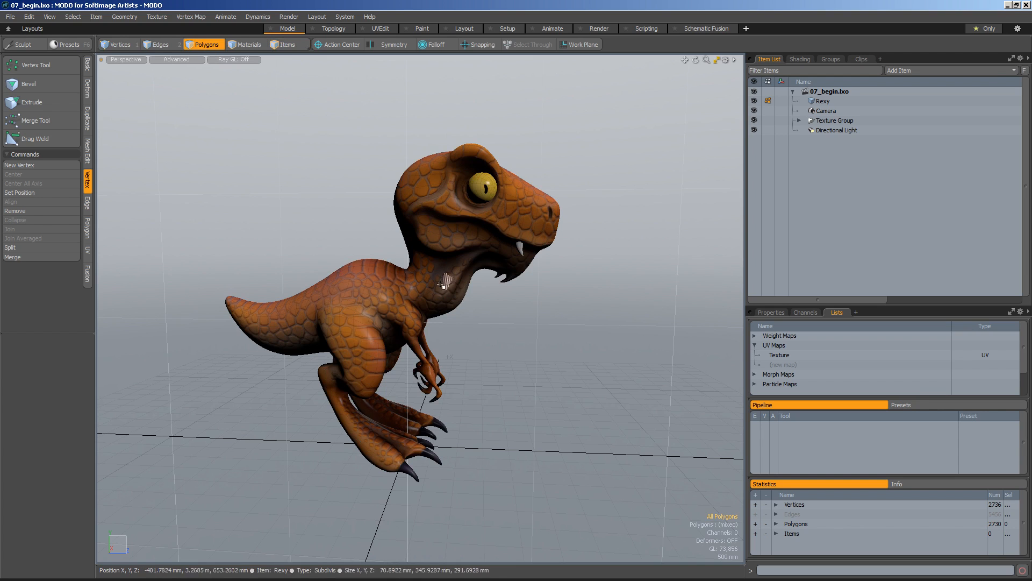
left_click_drag(516, 344, 476, 279, "alt")
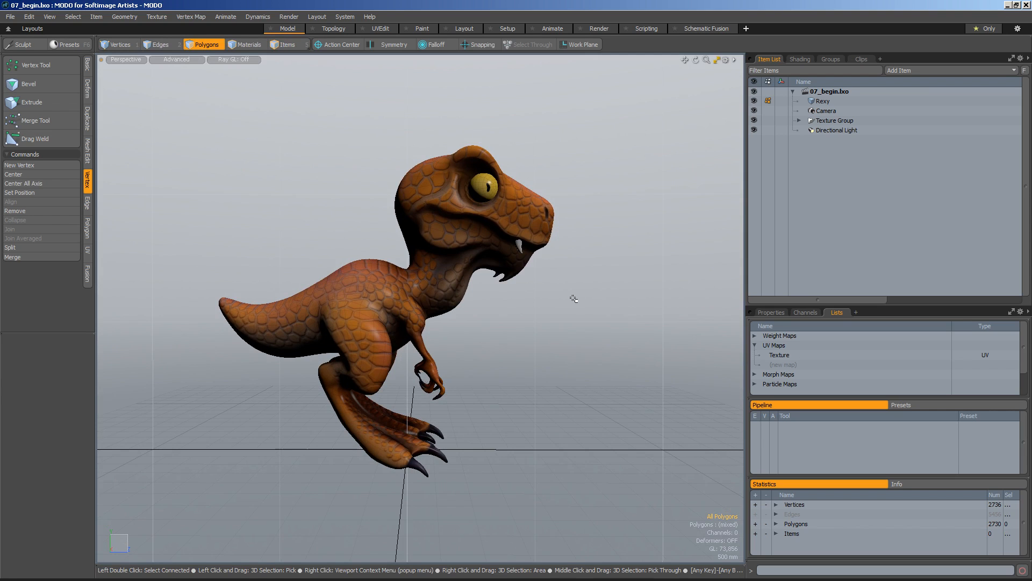
left_click_drag(586, 329, 545, 374, "alt")
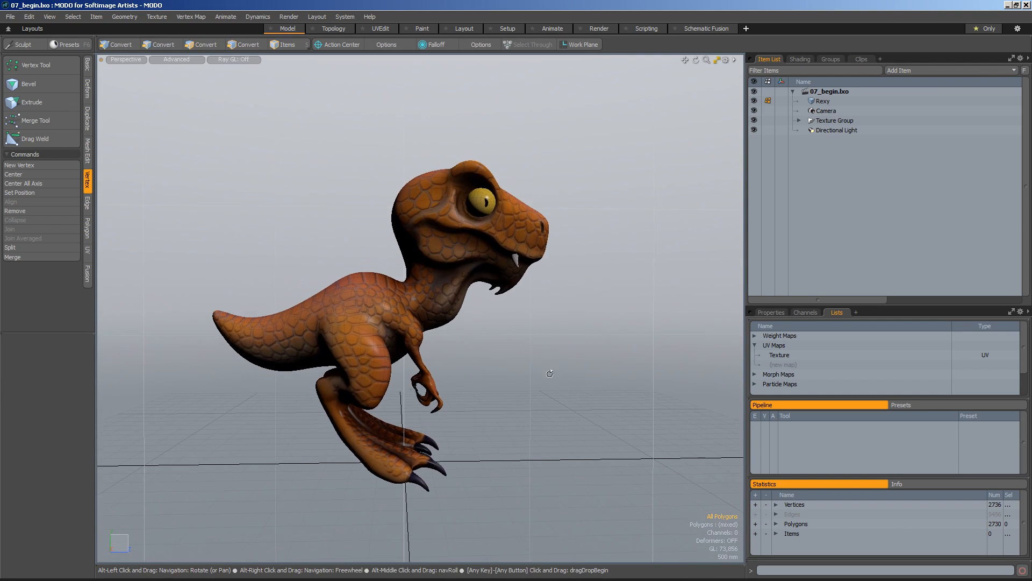
Step: Try rotating the whole dinosaur about 28.5° around X with the default action center, undoing each rotation
key("e")
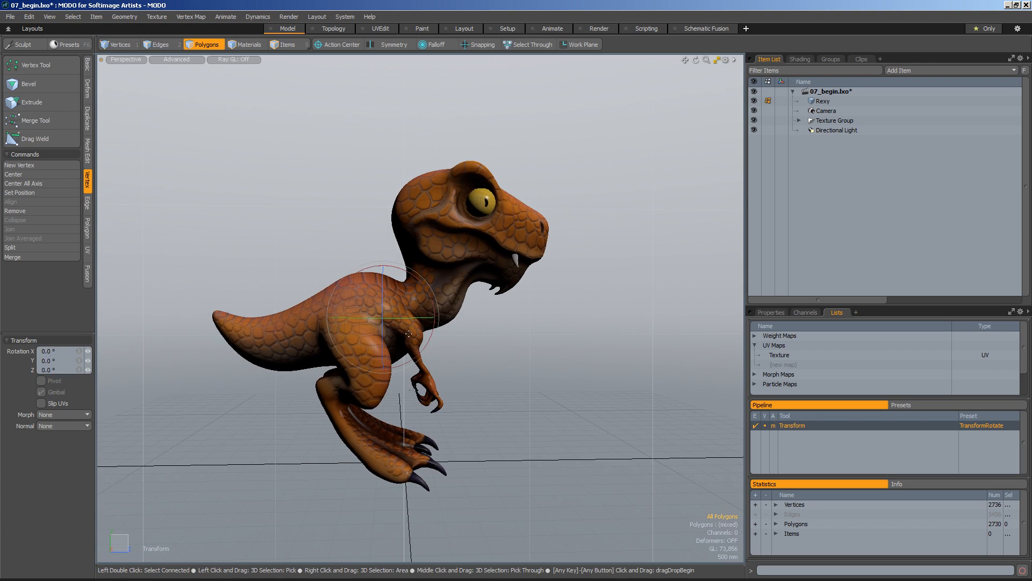
left_click_drag(430, 296, 435, 321)
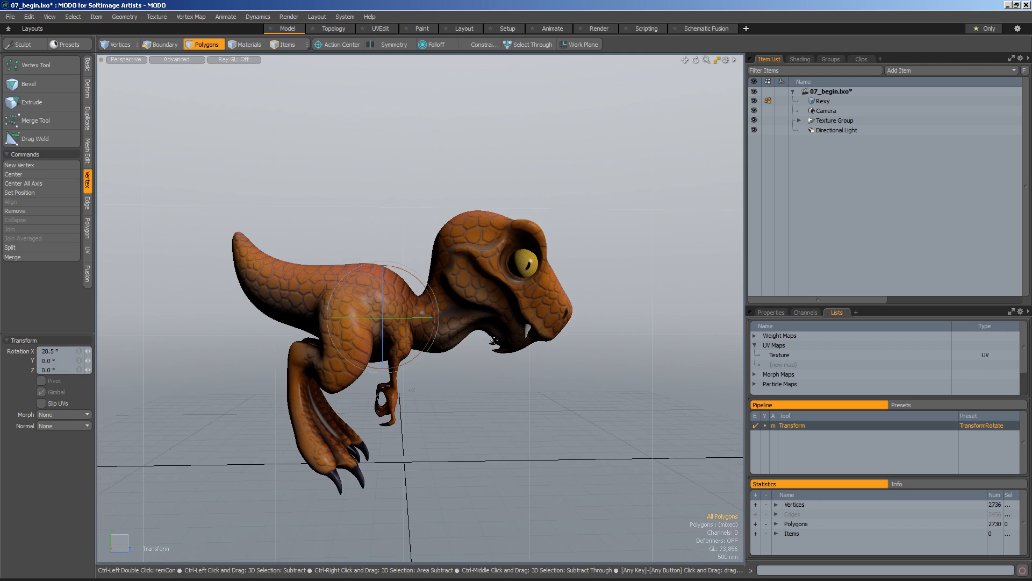
key("ctrl+z")
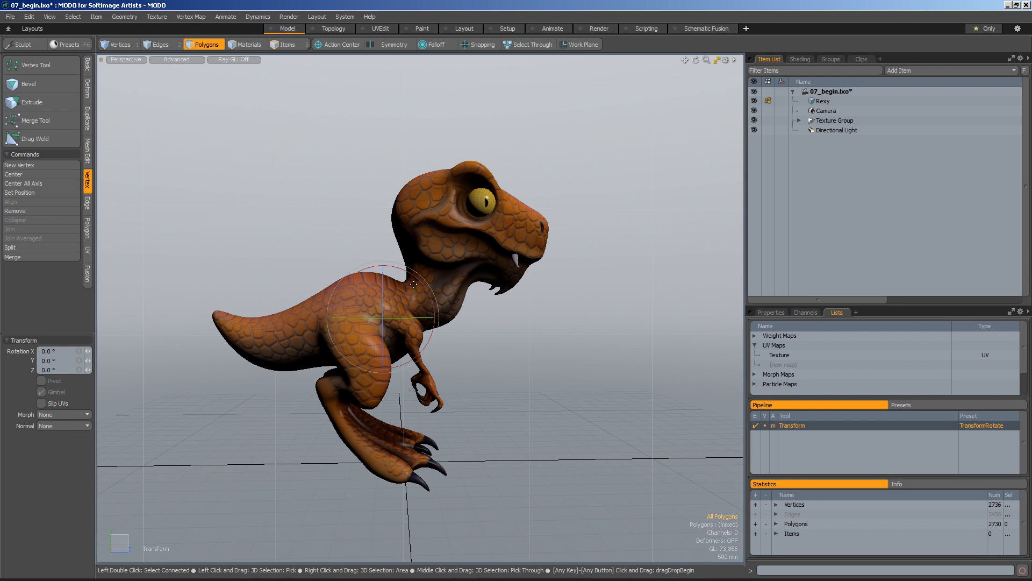
left_click_drag(414, 284, 433, 323)
key("ctrl+z")
Step: Set the action center to Automatic, try rotating the dinosaur around a pivot at its foot, and undo it
left_click(334, 44)
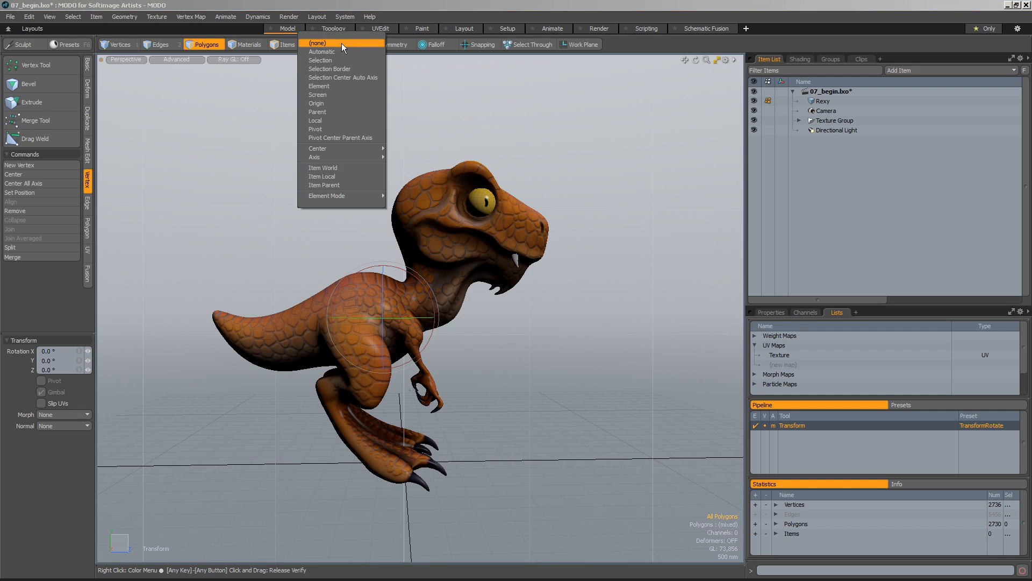
left_click(340, 51)
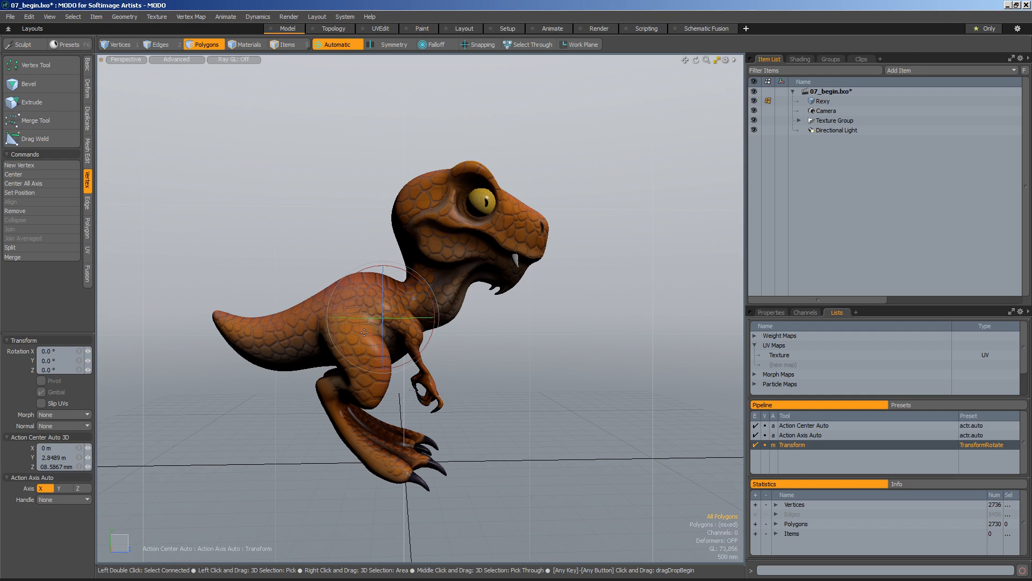
left_click(380, 453)
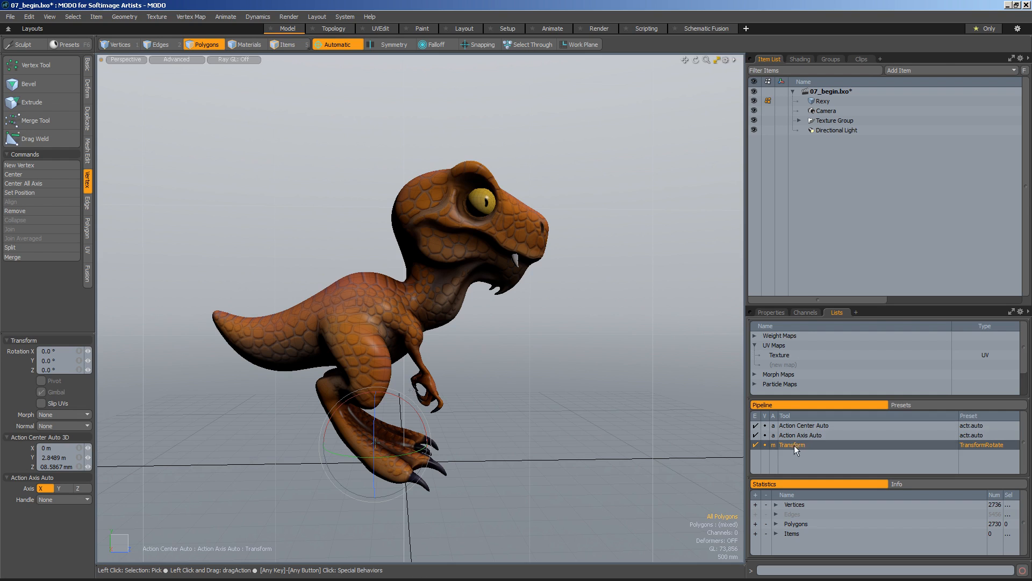
mouse_move(396, 395)
left_mouse_down()
mouse_move(372, 392)
mouse_move(402, 398)
mouse_move(381, 391)
left_mouse_up()
key("ctrl+z")
Step: Try rotating the dinosaur around a pivot at its head and another at its hip, undoing both rotations
left_click(453, 218)
mouse_move(475, 250)
left_mouse_down()
mouse_move(471, 269)
mouse_move(484, 232)
mouse_move(481, 243)
left_mouse_up()
key("ctrl+z")
left_click(338, 331)
left_click_drag(386, 310, 380, 299)
key("ctrl+z")
Step: Try rotating around a lower-leg pivot and about 22° around a neck pivot, undo both, and clear the Rotate tool and action center
left_click(366, 424)
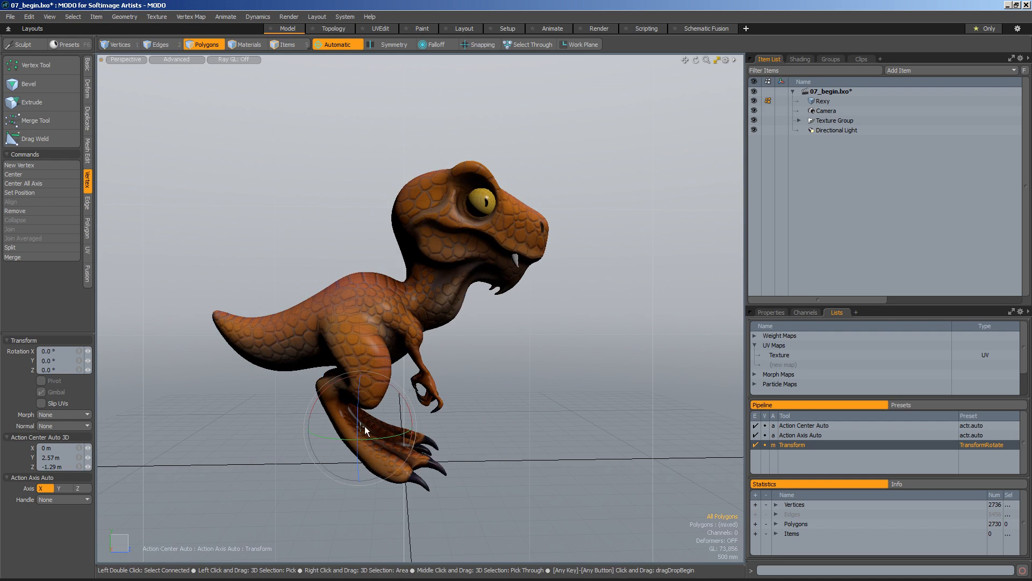
mouse_move(402, 399)
left_mouse_down()
mouse_move(410, 424)
mouse_move(405, 408)
left_mouse_up()
key("ctrl+z")
left_click(448, 291)
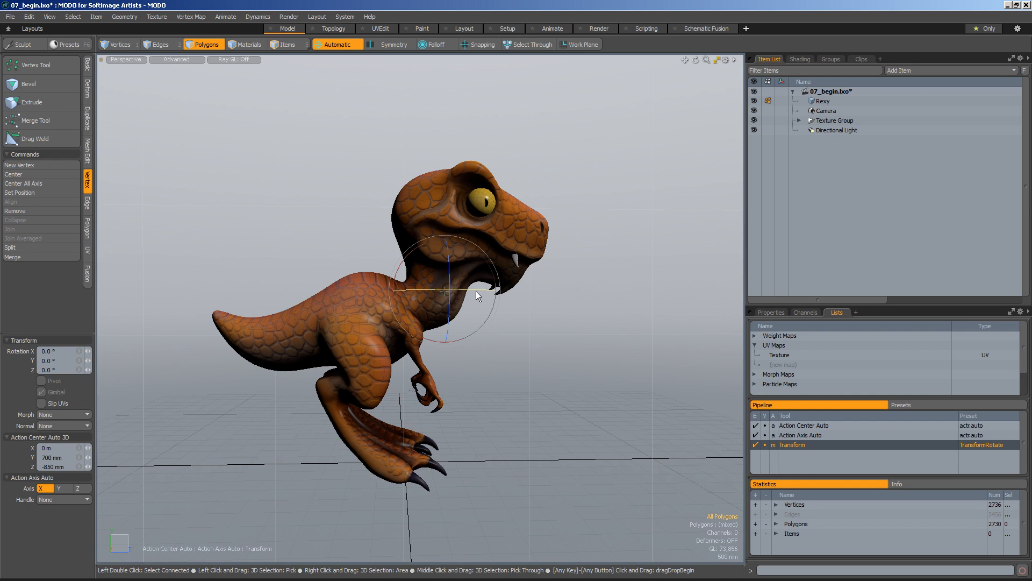
left_click_drag(403, 263, 419, 247)
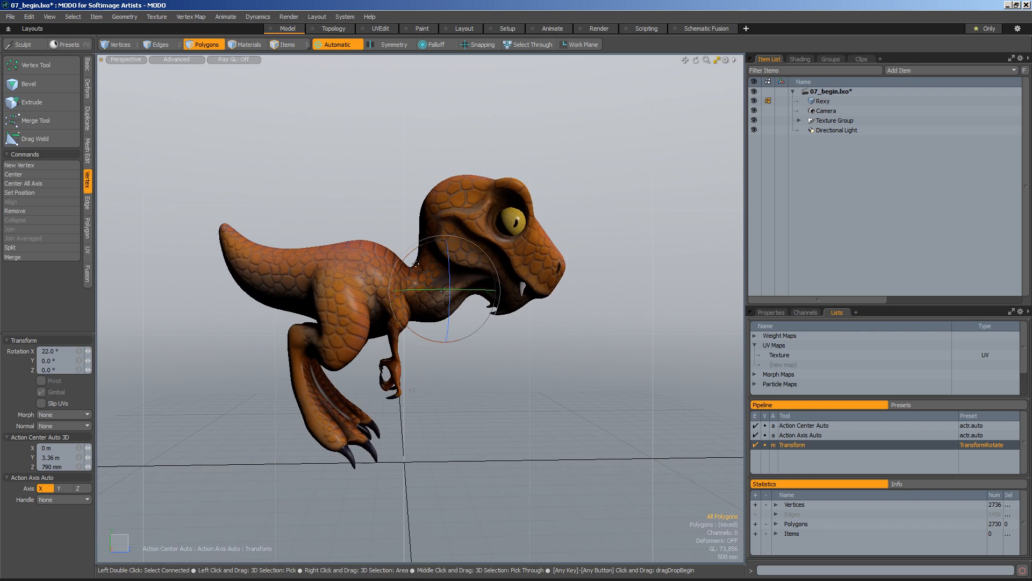
key("ctrl+z")
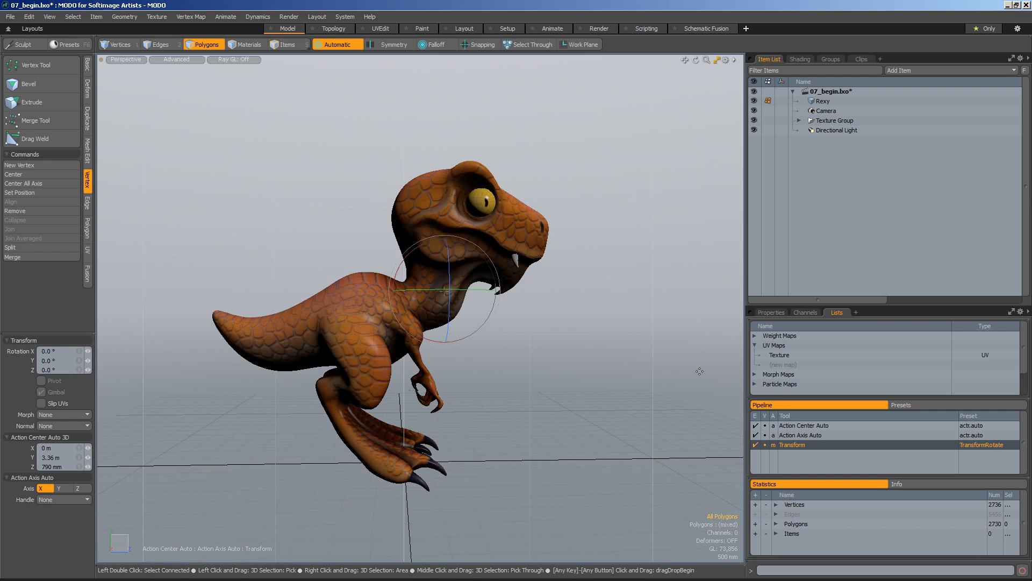
key("space")
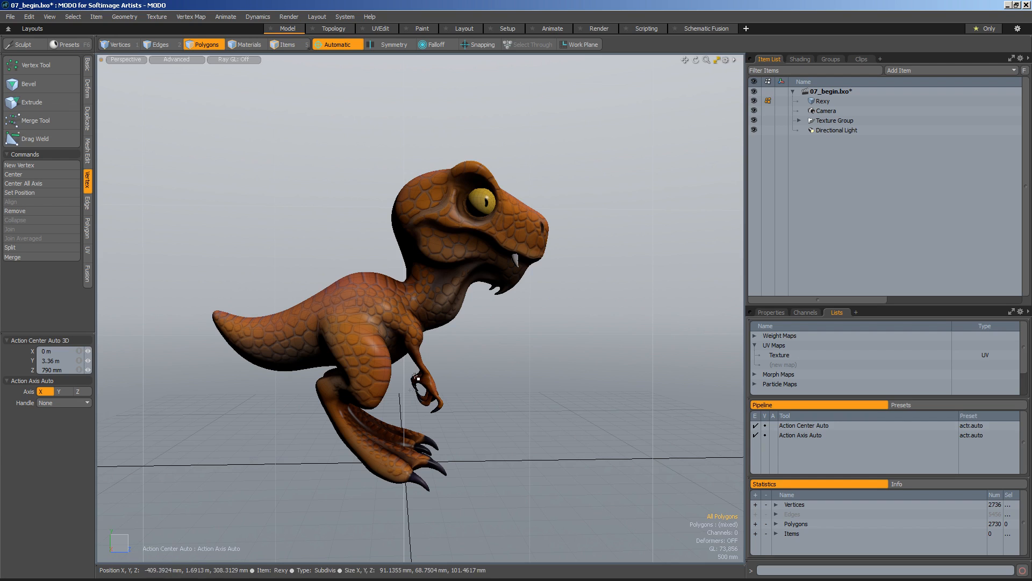
key("Escape")
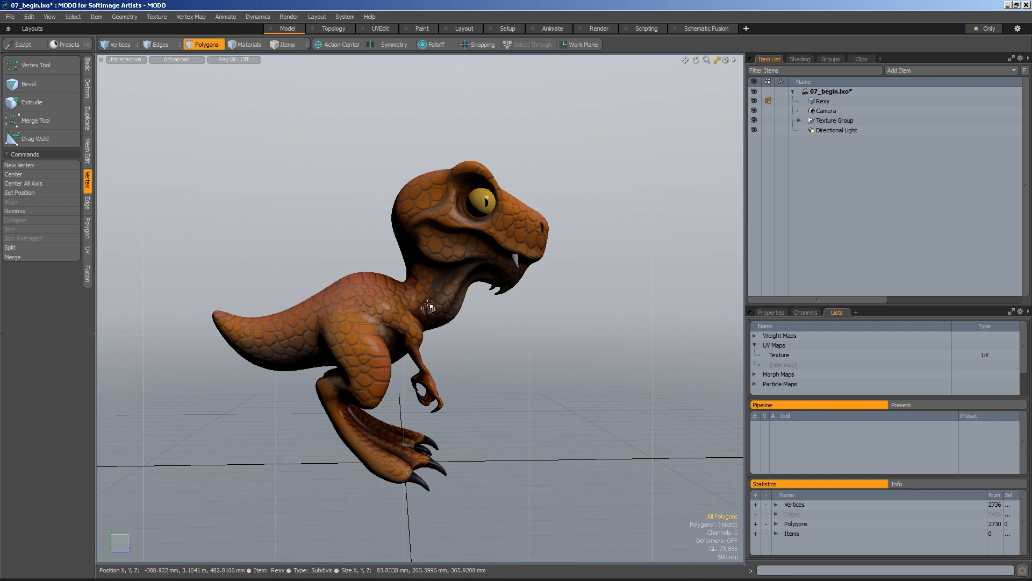
Step: Select five separate, non-adjacent polygons scattered across the dinosaur's back
left_click_drag(445, 341, 521, 390, "alt")
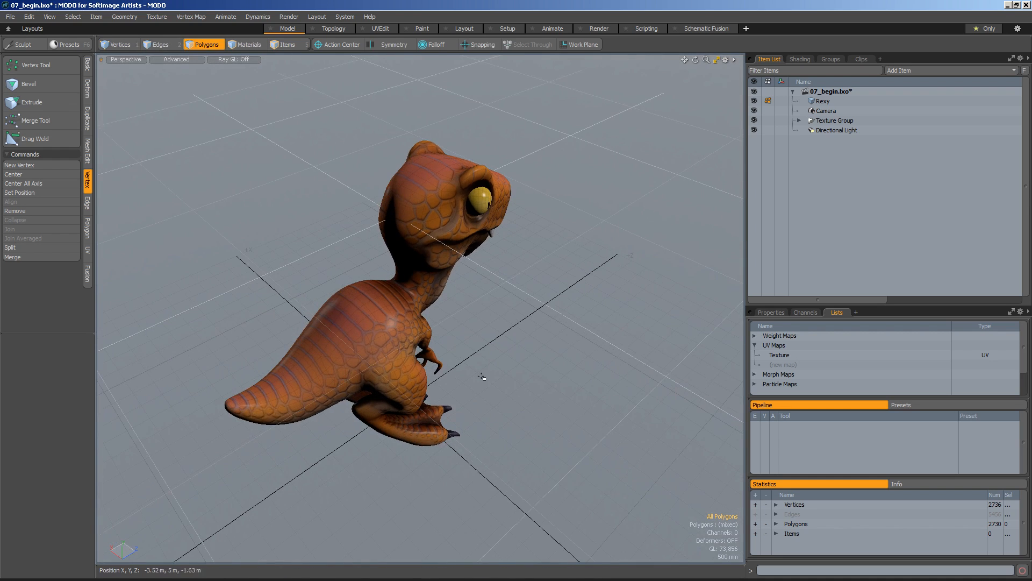
scroll(448, 345, "up", 3)
left_click_drag(447, 345, 461, 369, "alt")
left_click(377, 304)
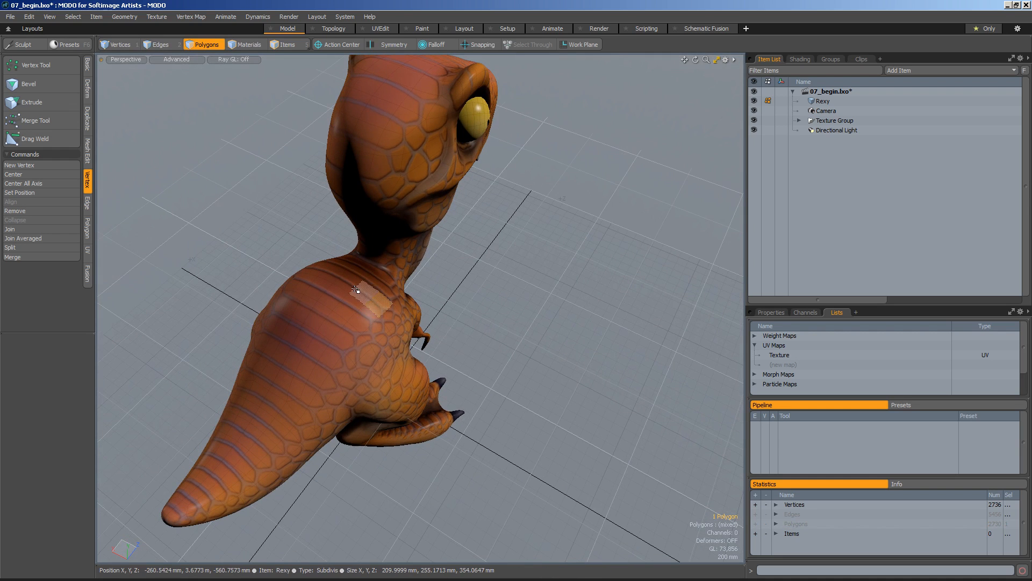
left_click(333, 273, "shift")
left_click(333, 327, "shift")
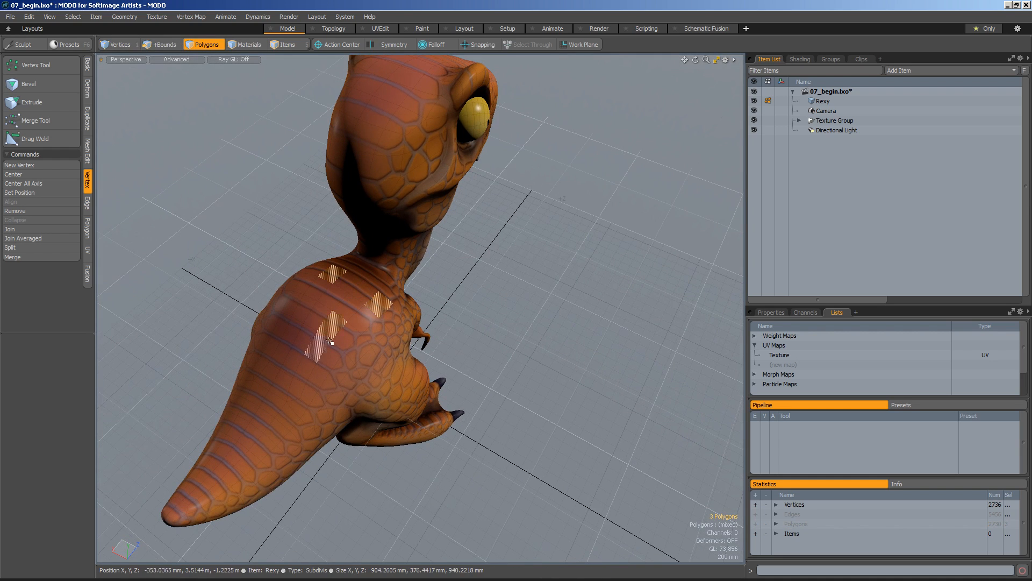
left_click(280, 355, "shift")
left_click(304, 377, "shift")
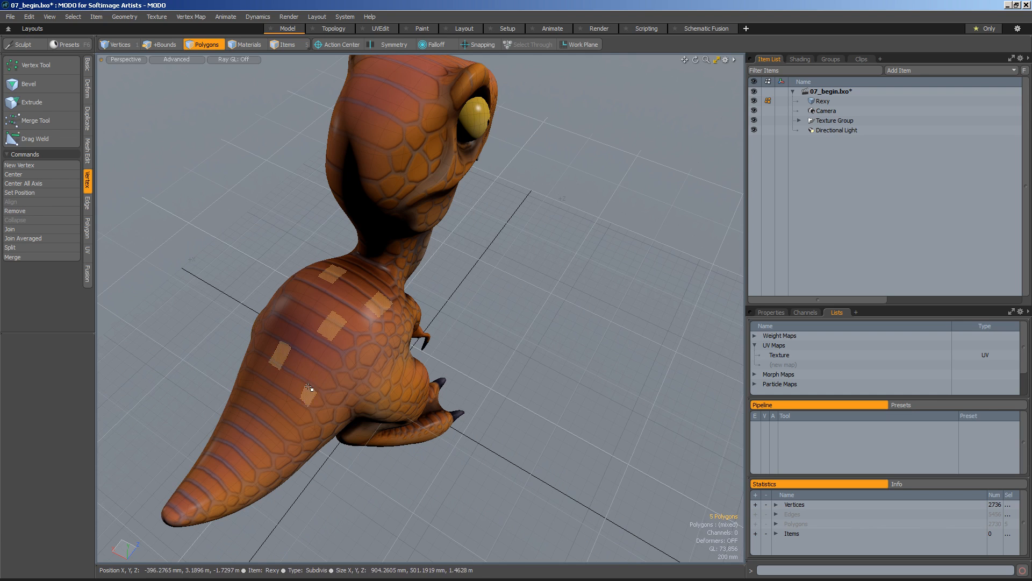
Step: Add six scattered polygons to the selection: three on the hip and thigh, one on the chest, and two on the snout
left_click_drag(305, 377, 372, 391, "alt")
left_click(340, 411, "shift")
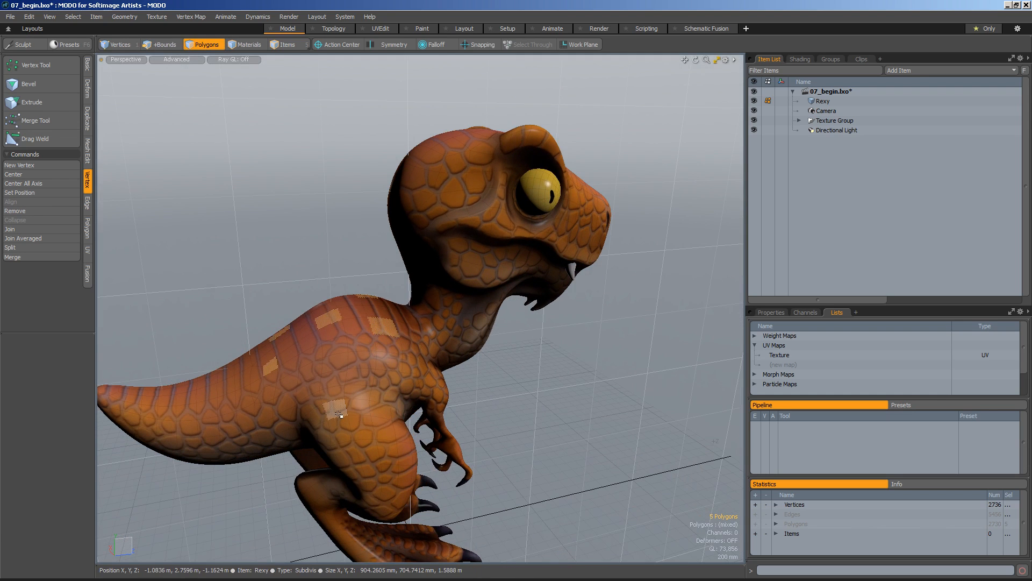
left_click(384, 431, "shift")
left_click(376, 469, "shift")
left_click_drag(376, 470, 516, 258, "alt")
left_click(402, 364, "shift")
left_click(530, 223, "shift")
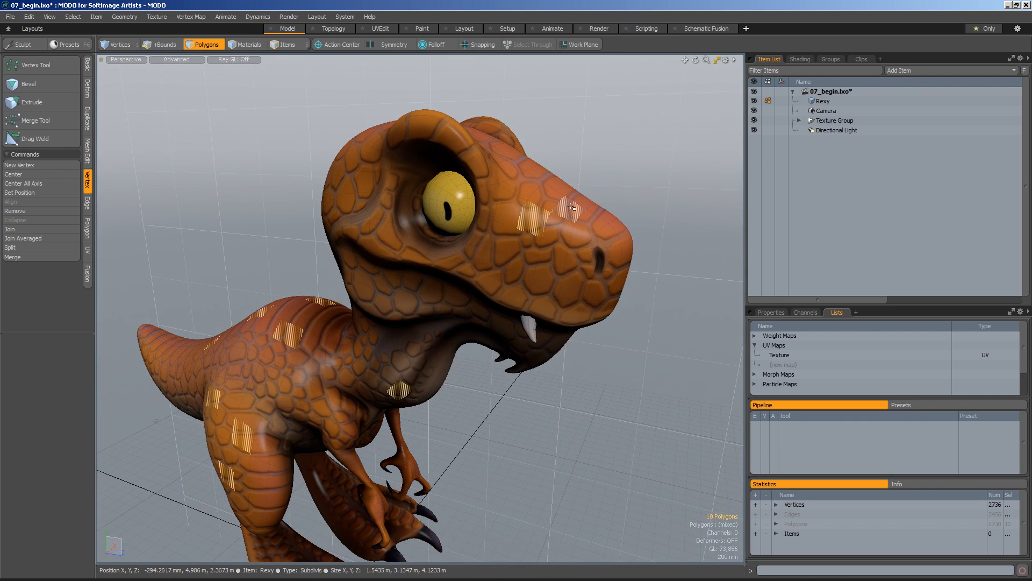
left_click(558, 186, "shift")
Step: With the action center set to Automatic, try moving the selected polygons about 260 mm along Y and undo it
left_click_drag(558, 185, 614, 276, "alt")
left_click_drag(473, 406, 496, 390, "alt+shift")
left_click(333, 44)
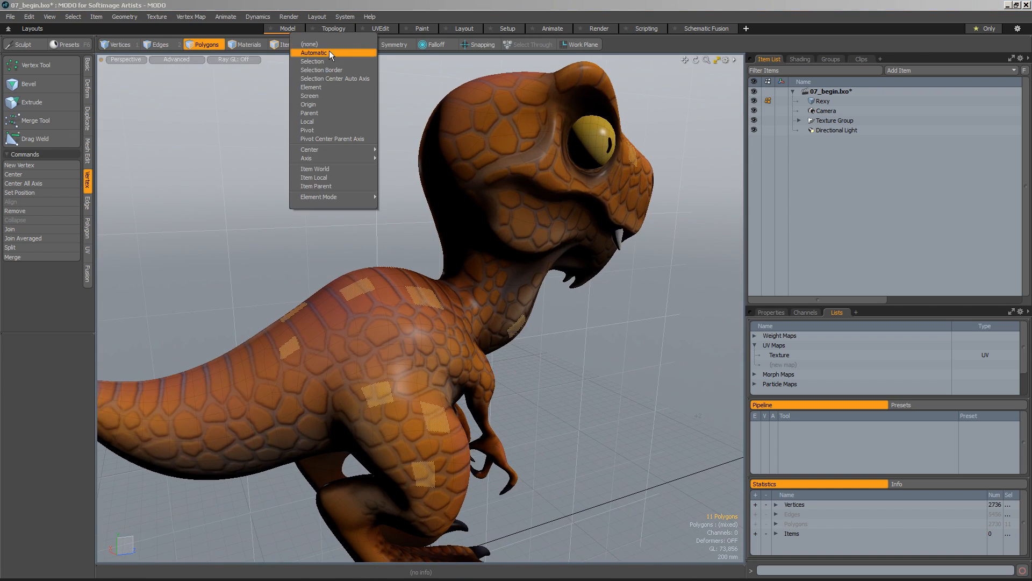
left_click(329, 52)
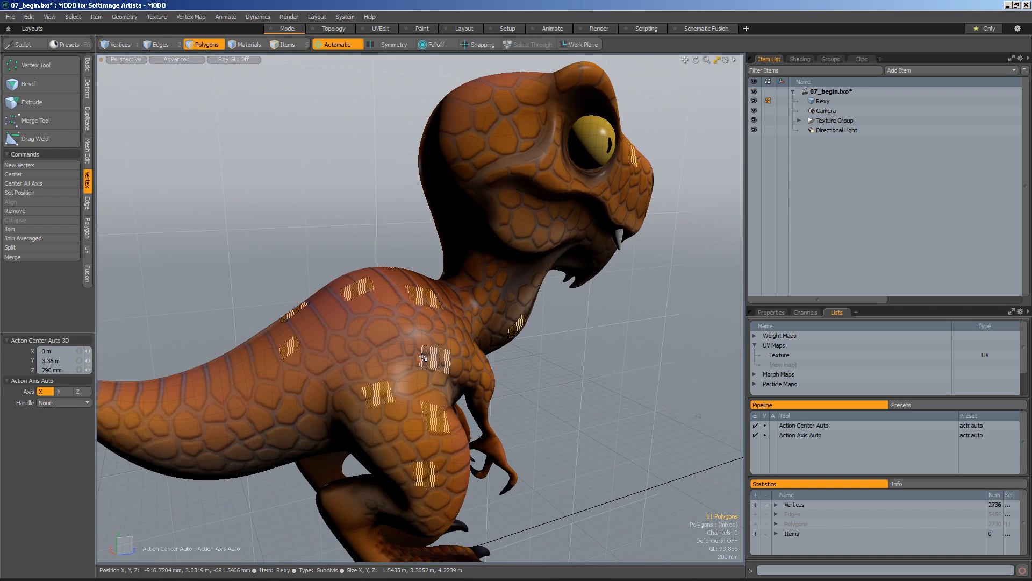
key("w")
left_click(351, 346)
left_click_drag(352, 310, 298, 370)
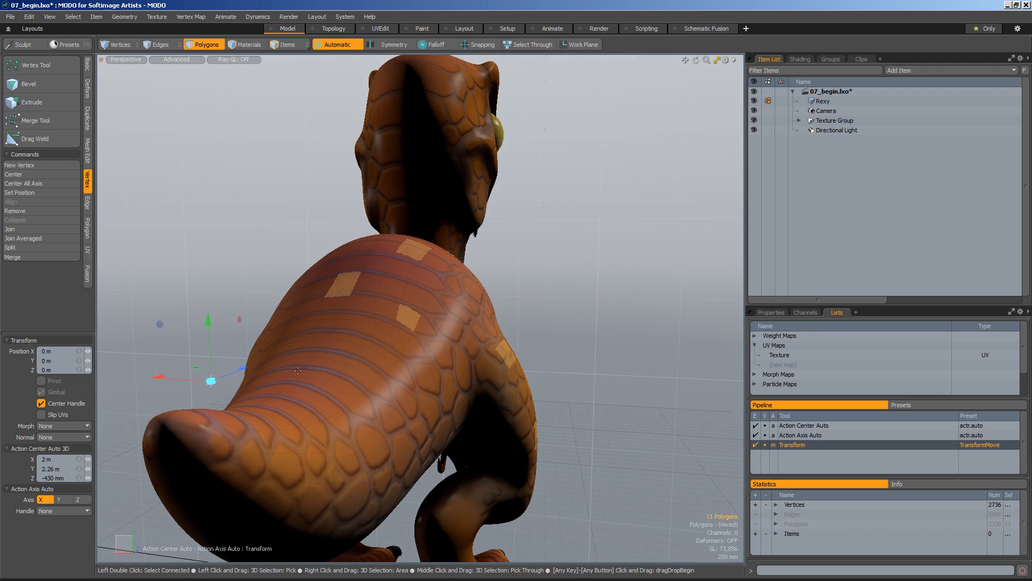
left_click_drag(208, 322, 209, 296)
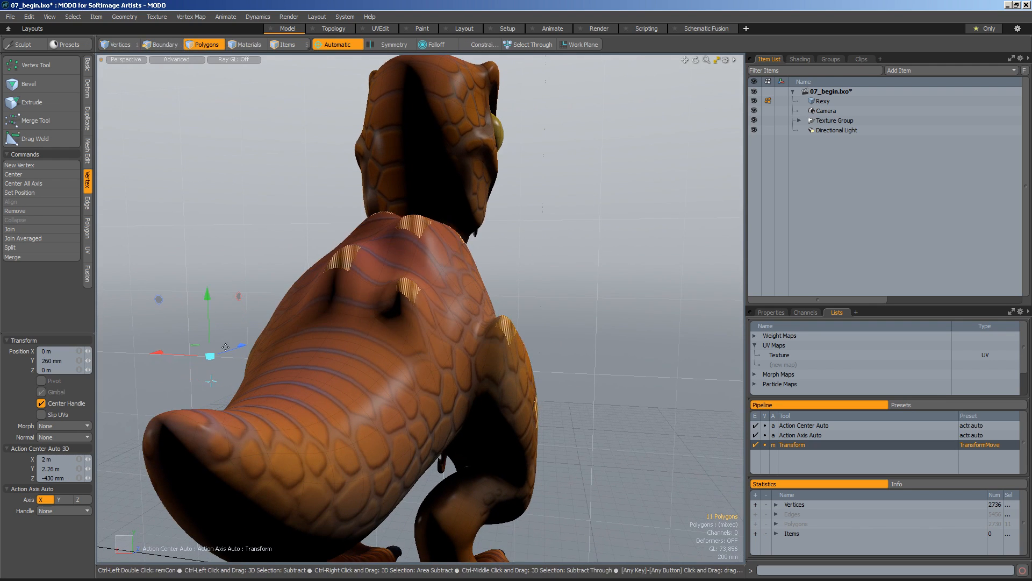
key("ctrl+z")
Step: Try moving the selected polygons about -320 mm along X, undo it, and clear the Move tool and action center
left_click_drag(158, 373, 186, 377)
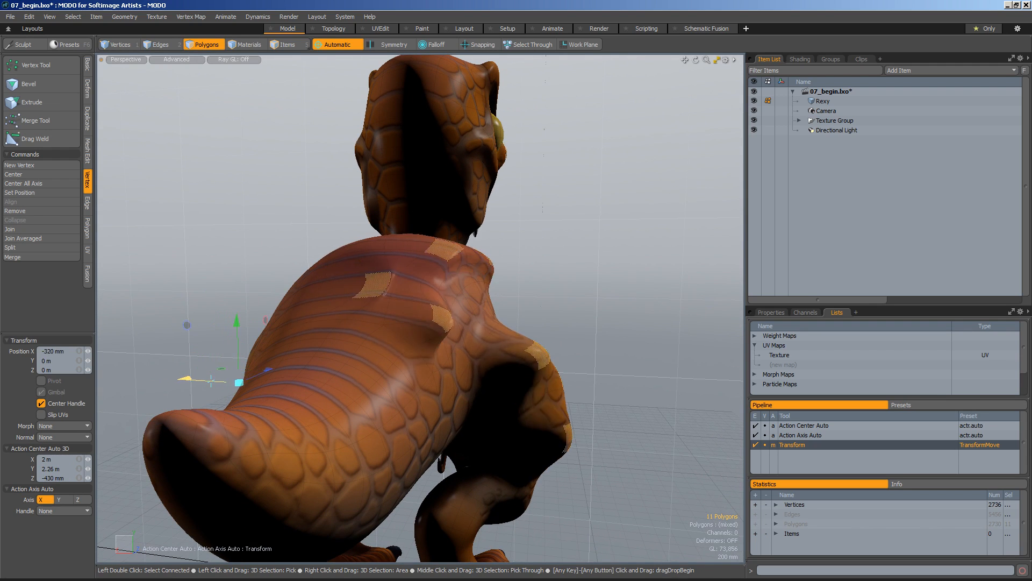
key("ctrl+z")
left_click_drag(357, 374, 457, 388, "alt")
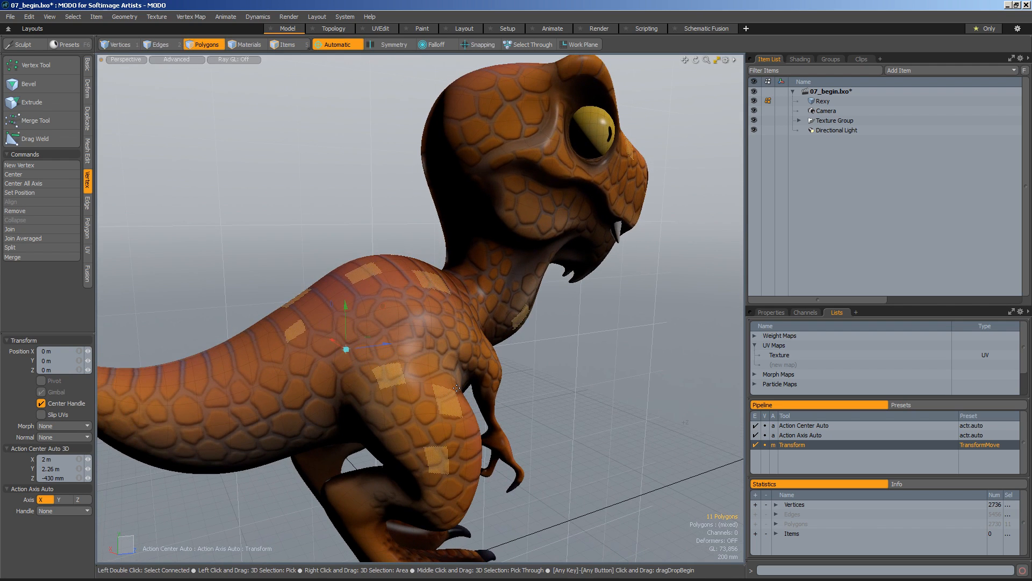
left_click_drag(364, 400, 434, 329, "alt")
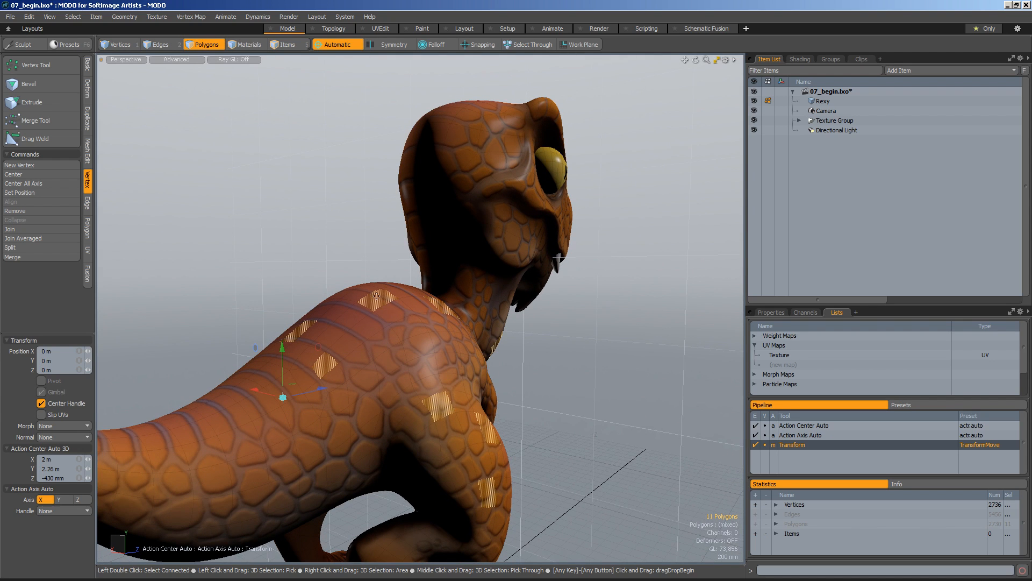
left_click_drag(379, 303, 427, 351, "alt")
key("space")
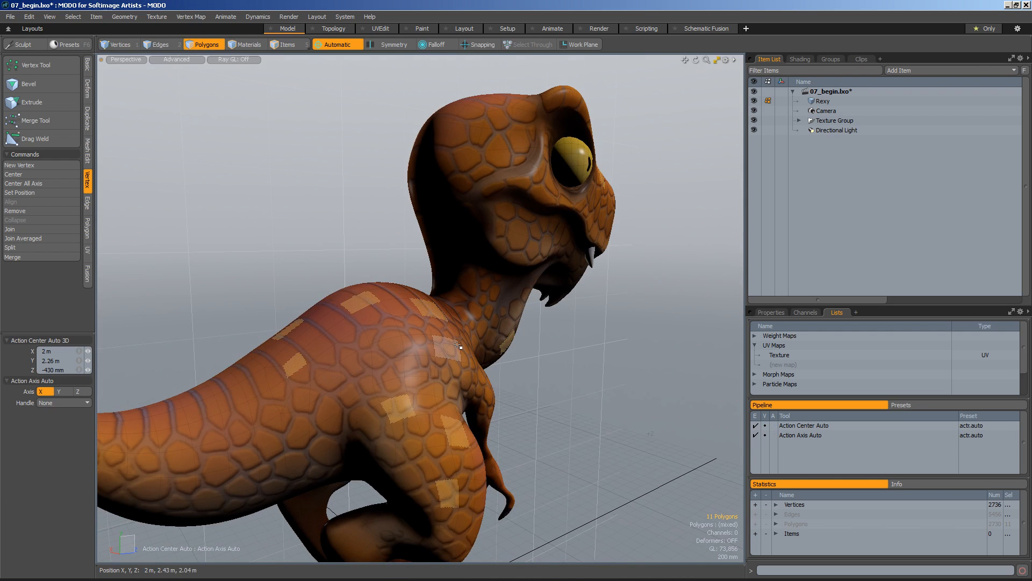
key("Escape")
Step: Set the action center to Local for the scattered polygon selection
mouse_move(432, 324)
left_mouse_down("alt")
mouse_move(457, 322)
mouse_move(430, 329)
left_mouse_up("alt")
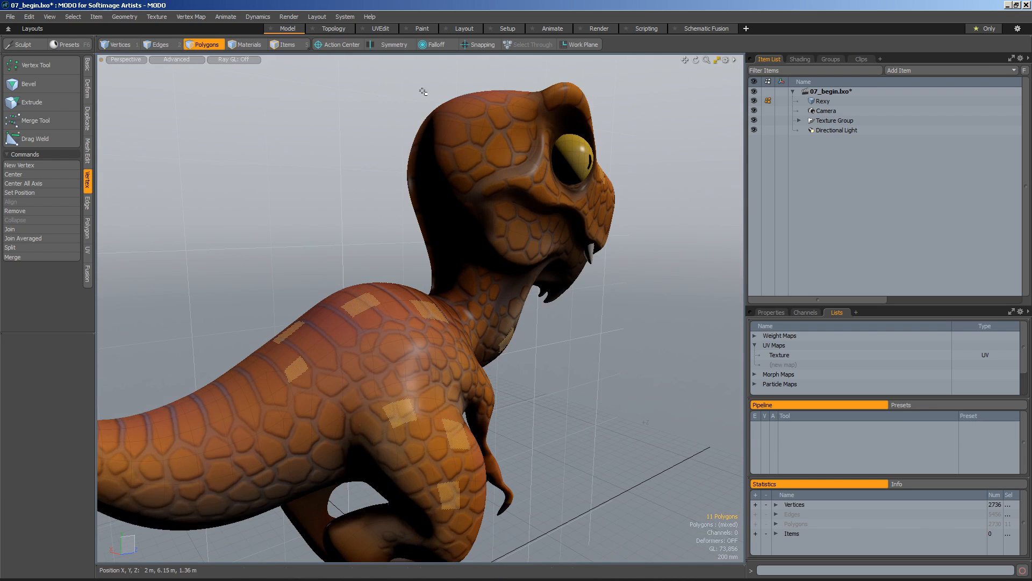
left_click(345, 43)
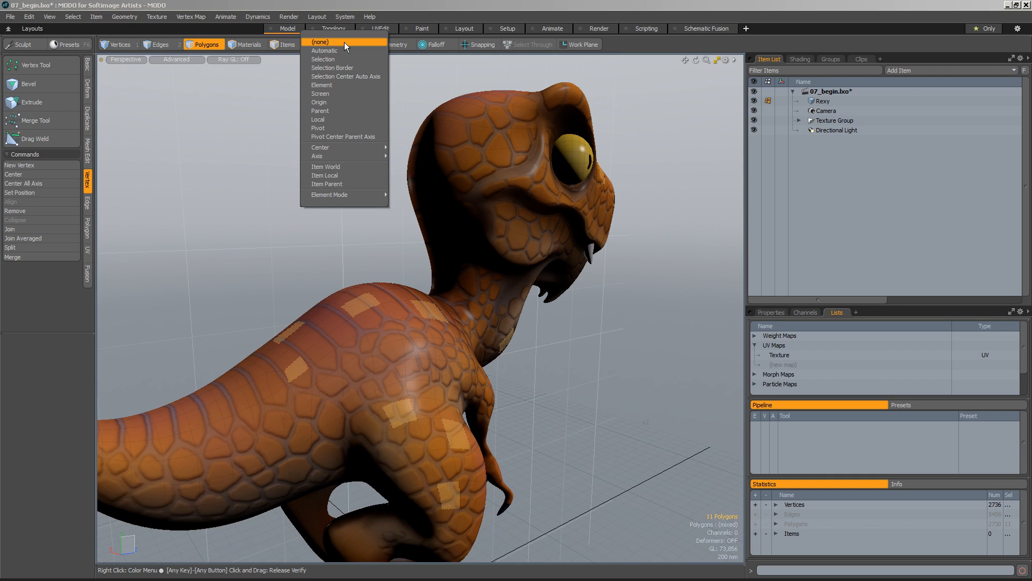
left_click(332, 118)
left_click_drag(430, 331, 373, 342, "alt")
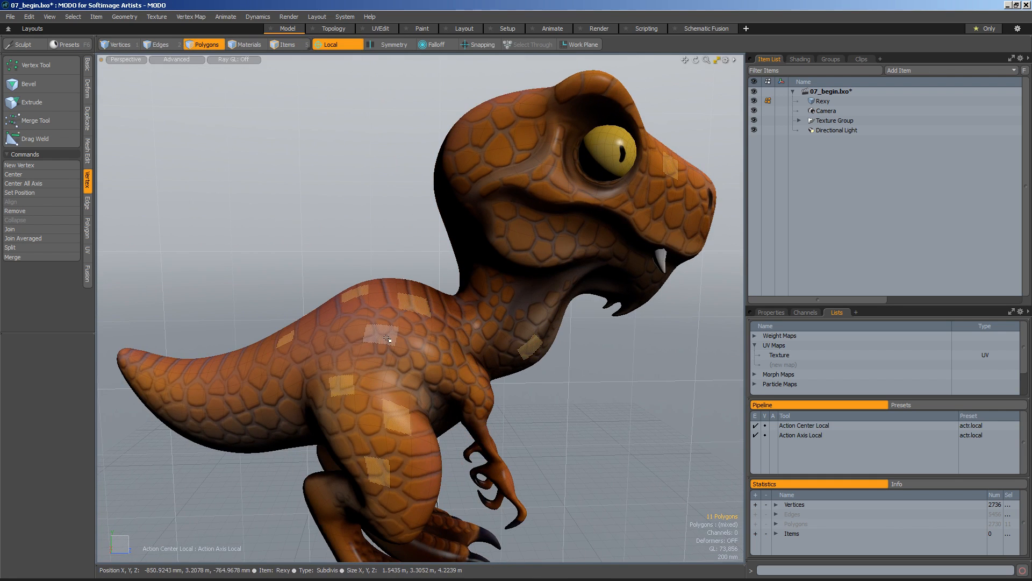
Step: Try moving the selected polygons about -80 mm in Y and 110 mm in Z with the Local action center, and undo it
key("w")
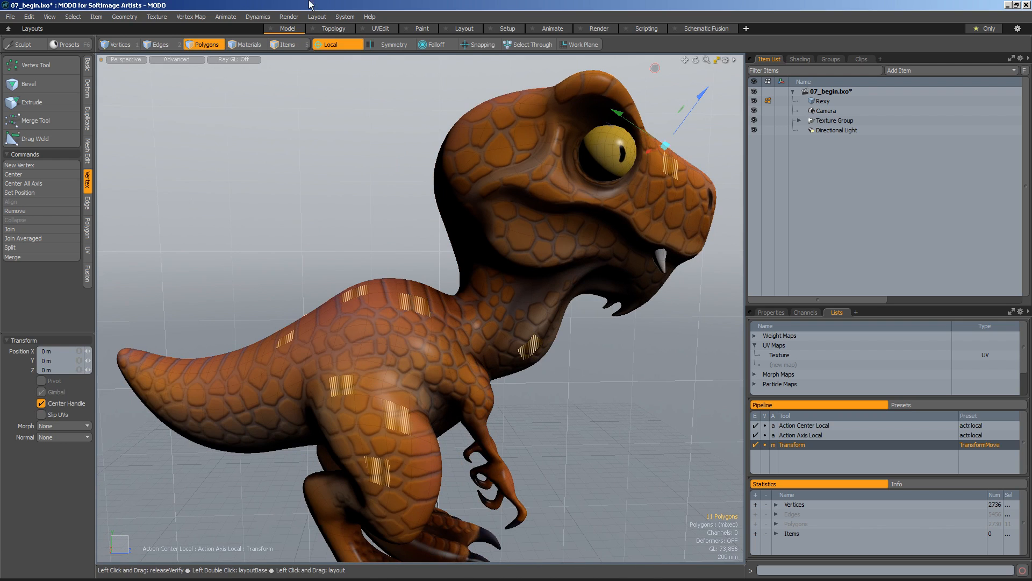
left_click_drag(386, 338, 417, 462, "alt")
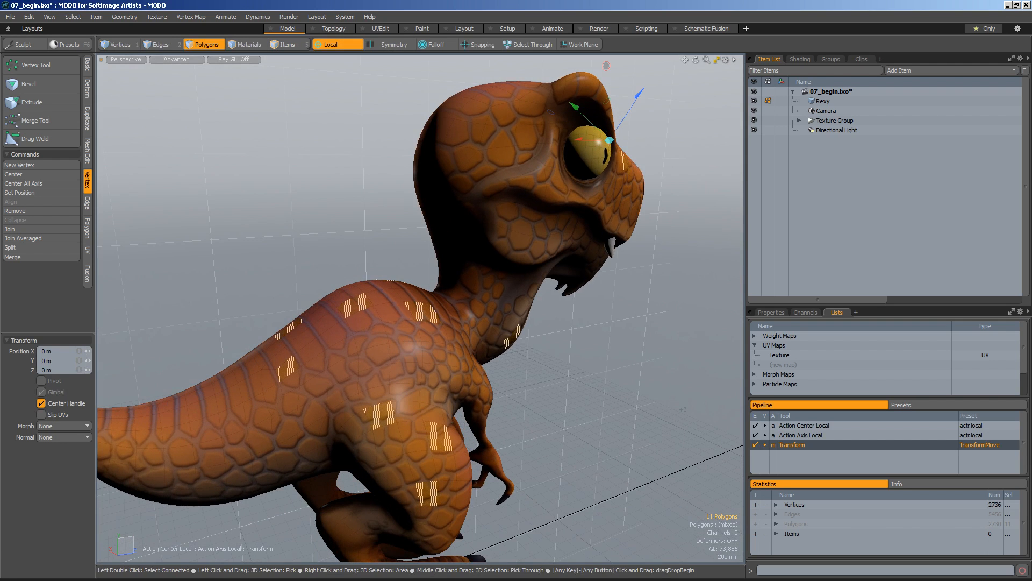
left_click_drag(371, 334, 398, 328, "alt")
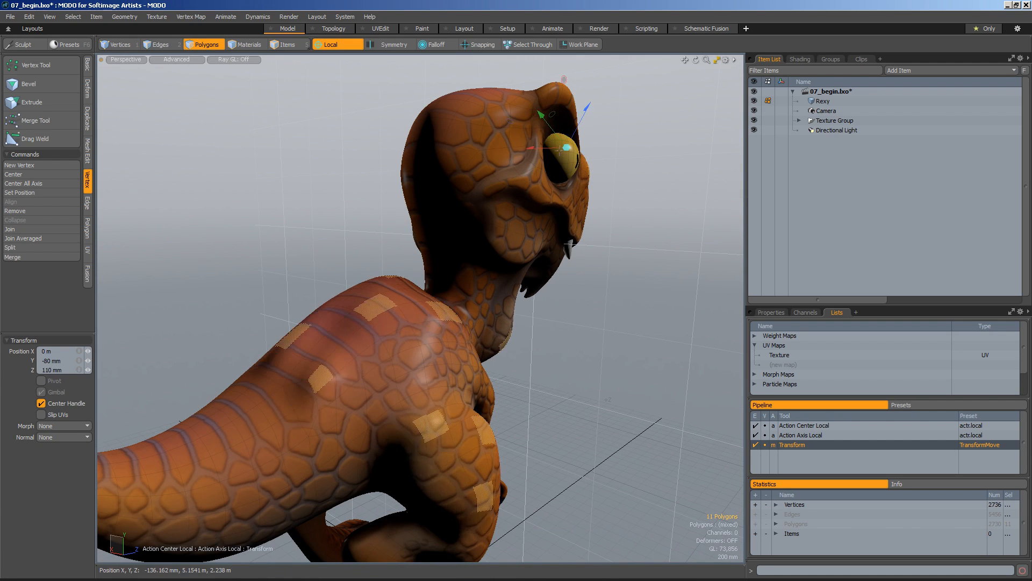
left_click_drag(397, 322, 575, 160, "alt")
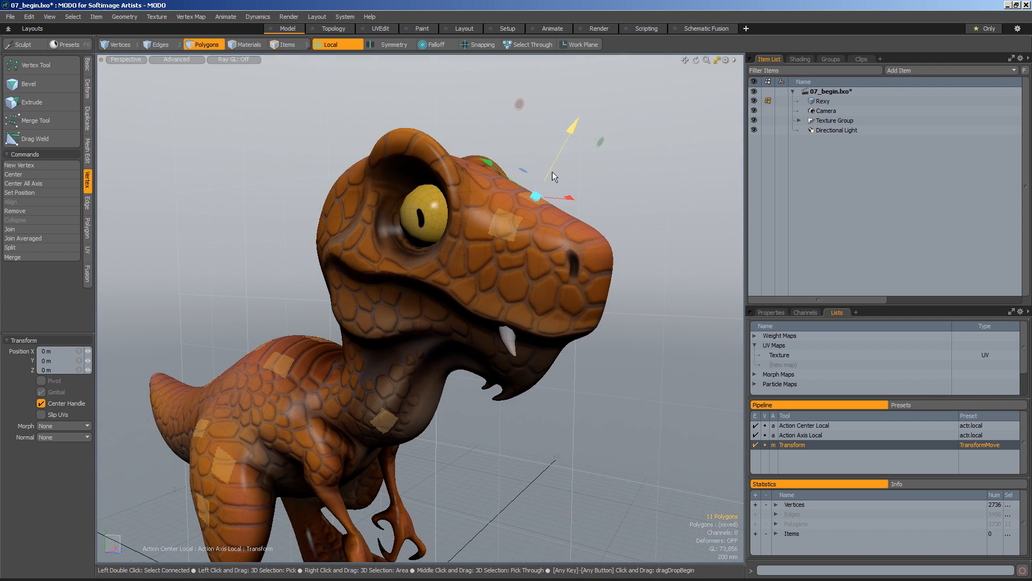
Step: Move the selected polygons about -20 mm along their local Z axes
mouse_move(579, 113)
left_mouse_down()
mouse_move(570, 129)
mouse_move(579, 114)
left_mouse_up()
left_click_drag(571, 130, 578, 117)
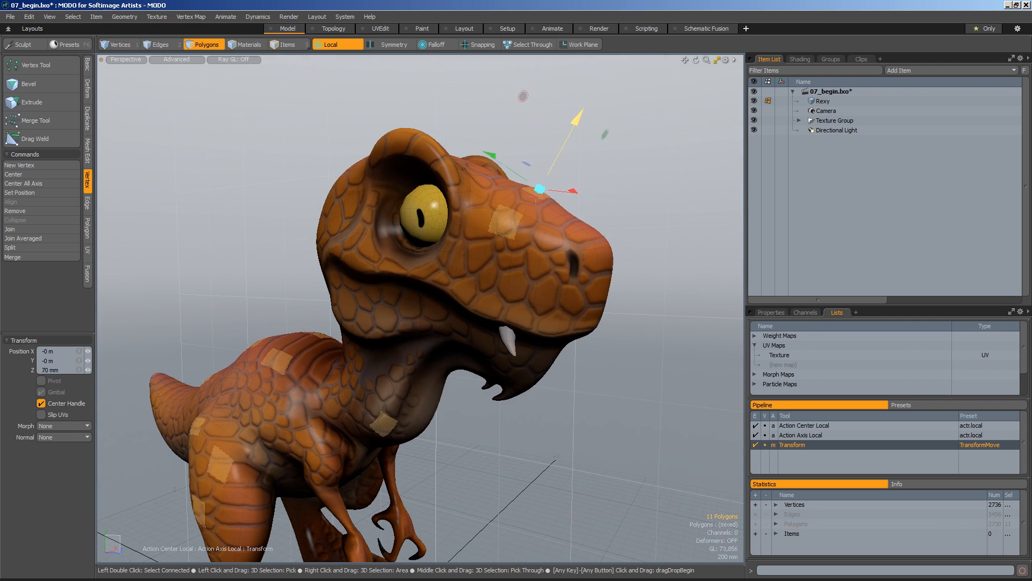
left_click_drag(548, 240, 526, 144, "alt")
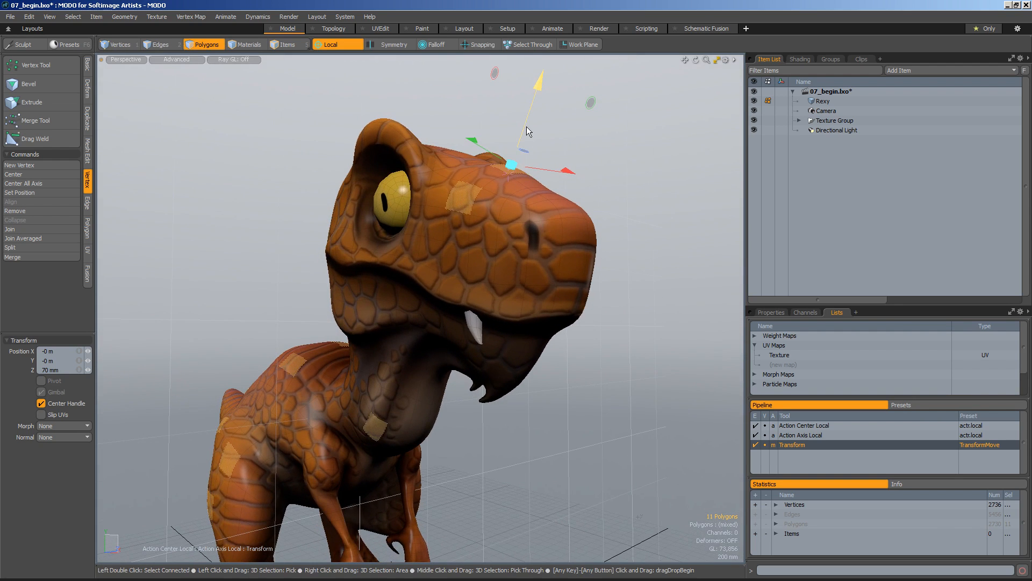
mouse_move(540, 79)
left_mouse_down()
mouse_move(531, 103)
mouse_move(523, 89)
mouse_move(526, 115)
mouse_move(535, 93)
left_mouse_up()
left_click_drag(511, 209, 289, 308, "alt")
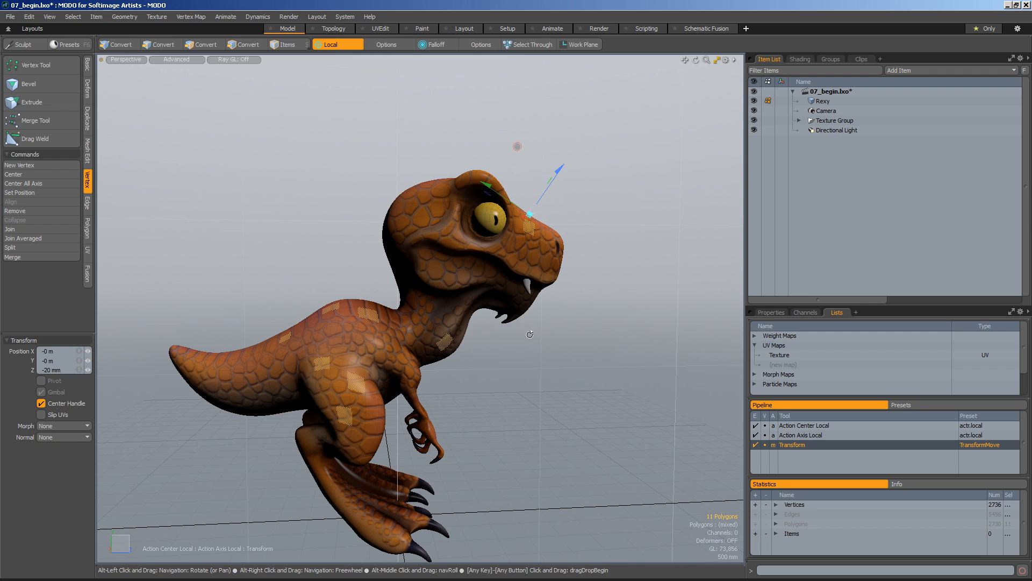
left_click_drag(495, 334, 424, 307, "alt")
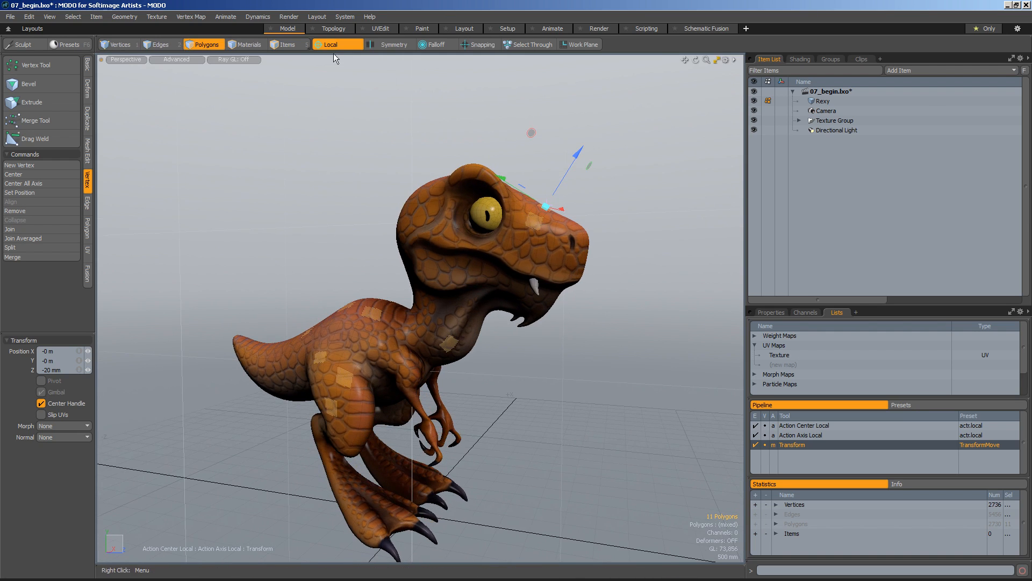
Step: Clear the action center and Move tool, and deselect all polygons
left_click(329, 47)
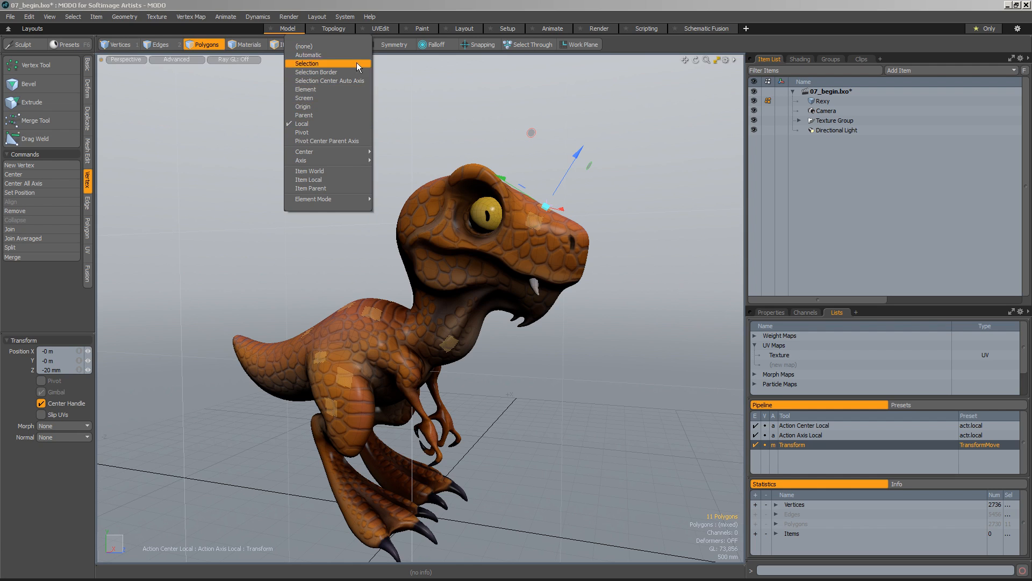
left_click(331, 47)
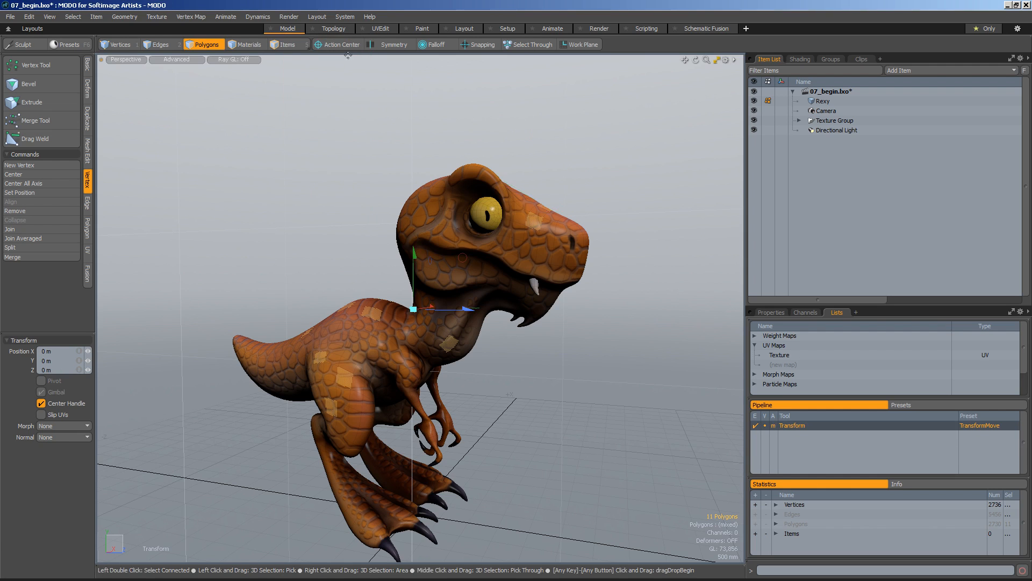
left_click_drag(380, 187, 404, 184, "alt")
key("space")
left_click(333, 226)
left_click_drag(313, 253, 416, 419, "alt")
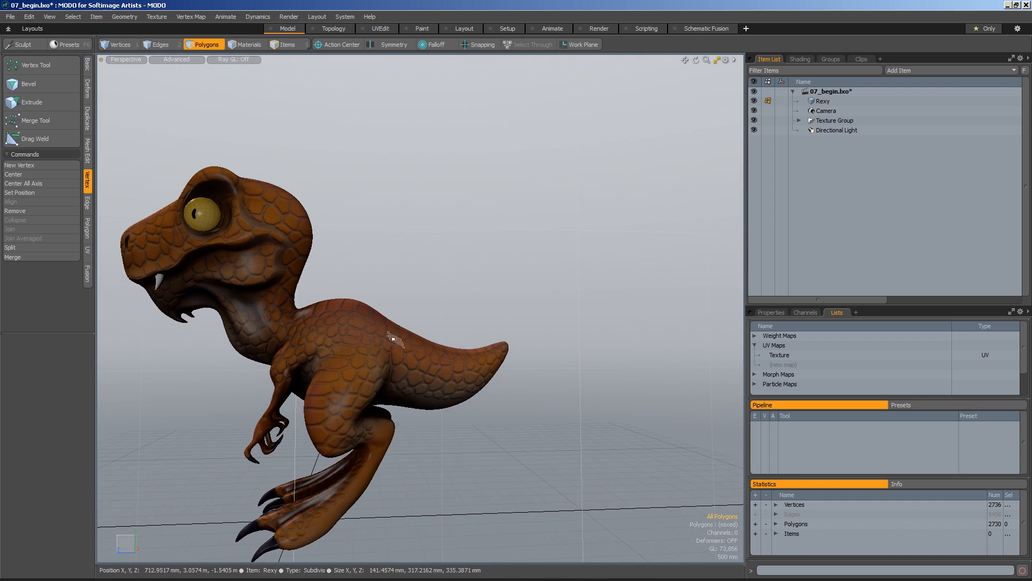
Step: Add a Linear falloff running from the tail tip (Y 2.68 m, Z -3.46 m) to the shoulder (Y 2.84 m, Z -180 mm)
scroll(533, 426, "down", 3)
mouse_move(537, 425)
left_mouse_down("alt")
mouse_move(549, 438)
mouse_move(520, 413)
left_mouse_up("alt")
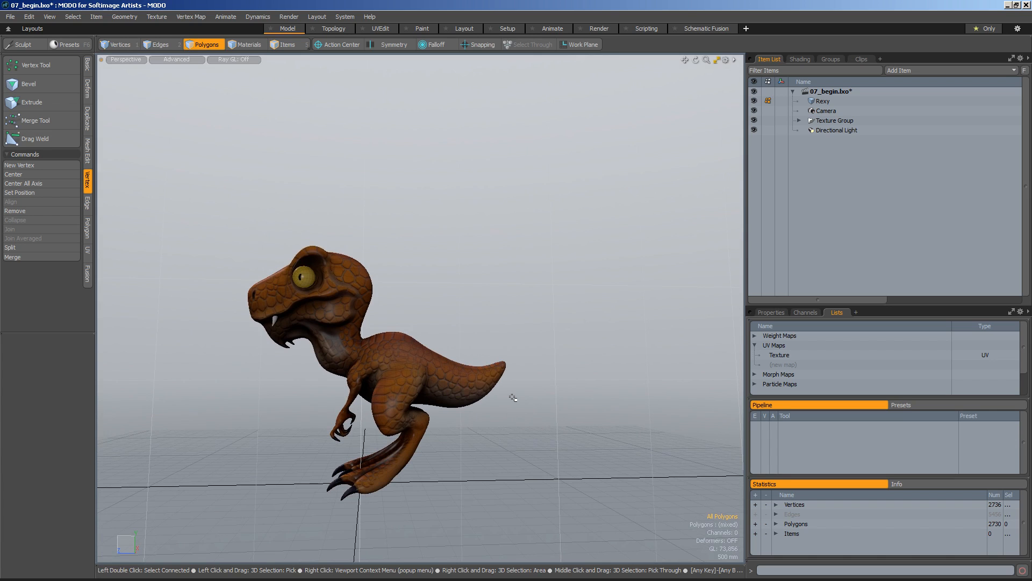
left_click_drag(473, 372, 448, 413, "alt")
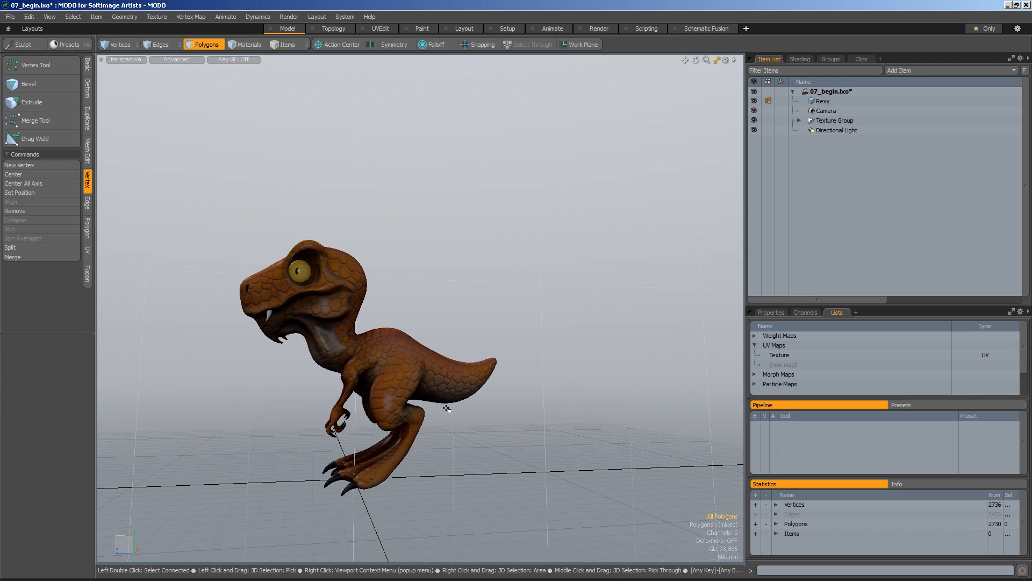
left_click_drag(447, 408, 435, 412, "alt")
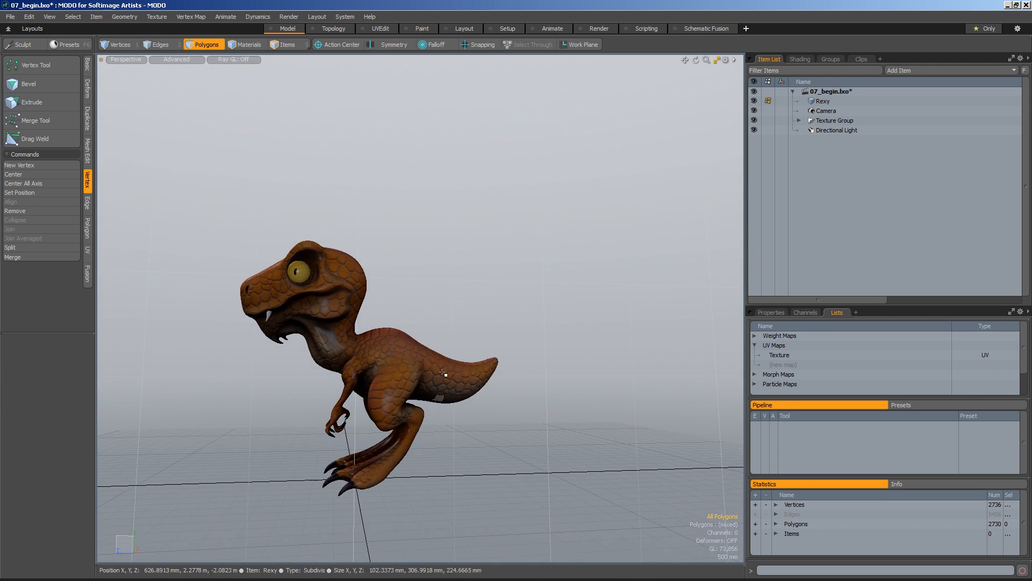
left_click(434, 44)
left_click(434, 52)
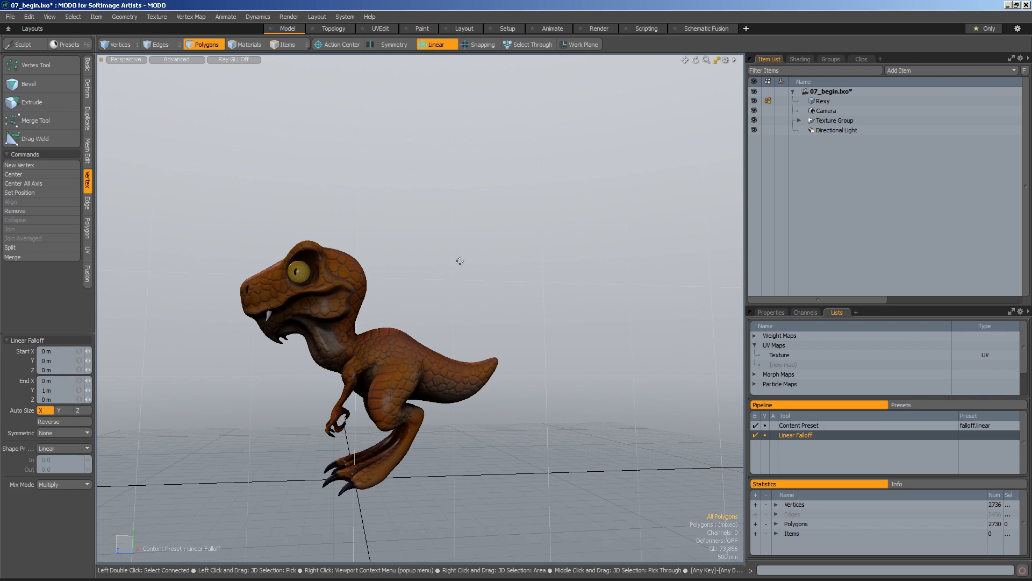
left_click_drag(476, 434, 502, 426, "alt")
left_click_drag(364, 362, 492, 369)
left_click_drag(424, 422, 393, 414, "alt")
scroll(482, 413, "up", 3)
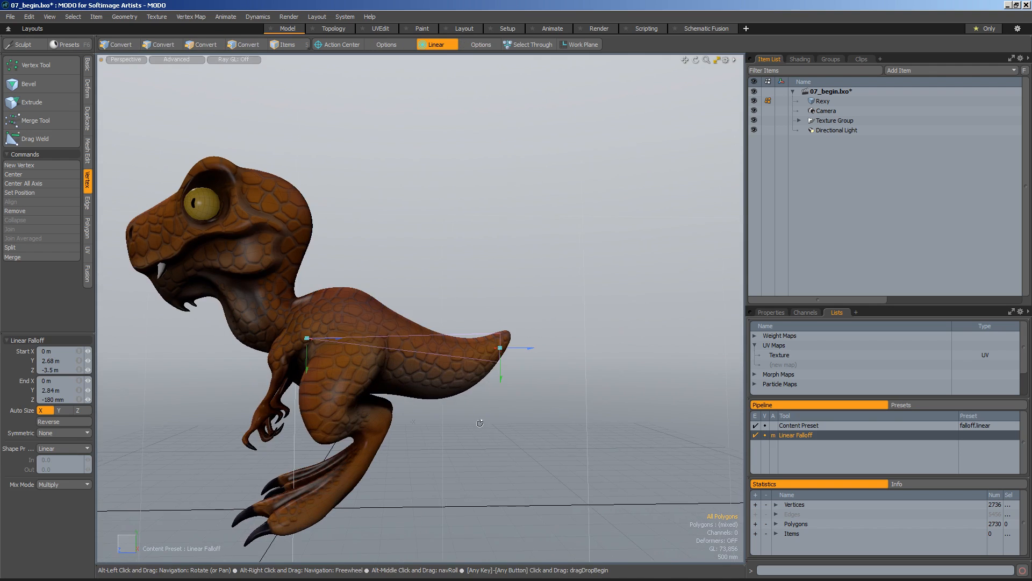
left_click_drag(481, 414, 457, 410, "alt")
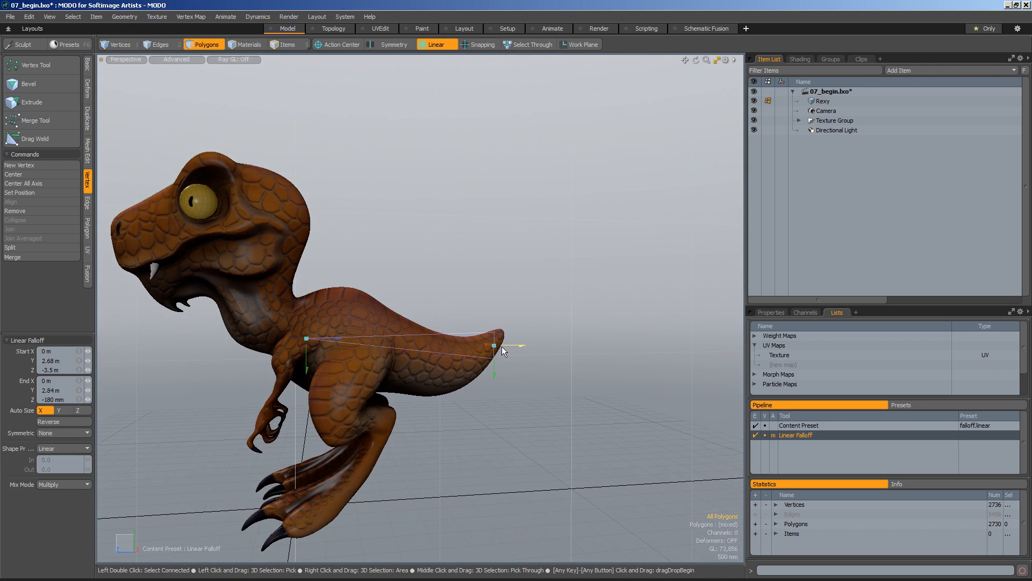
left_click_drag(520, 345, 520, 345)
left_click_drag(313, 338, 322, 338)
left_click_drag(530, 345, 516, 345)
Step: Rotate the mesh about 31.2° around Y through the Linear falloff
key("e")
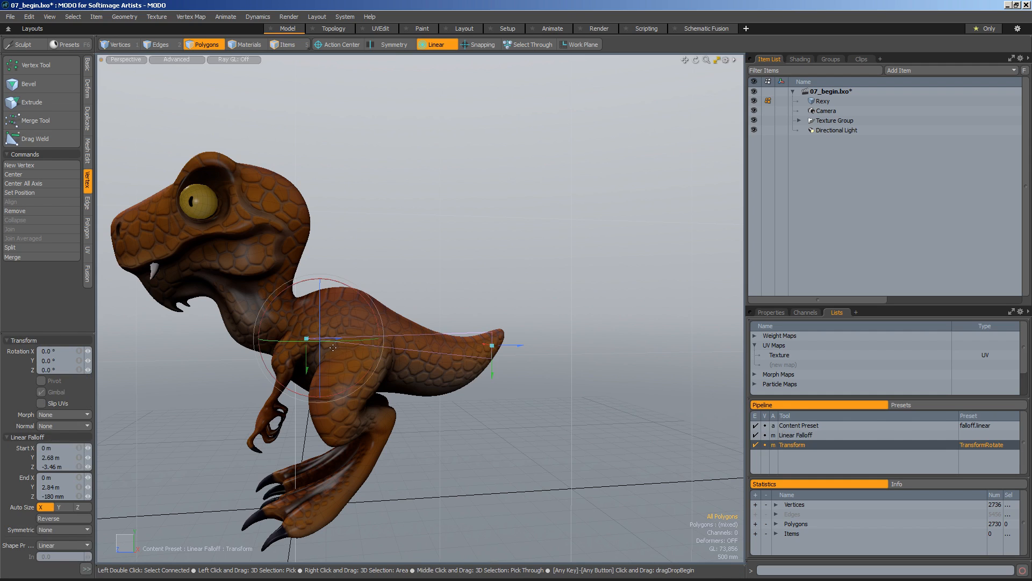
mouse_move(337, 346)
left_mouse_down()
mouse_move(425, 341)
mouse_move(269, 342)
mouse_move(425, 341)
mouse_move(312, 342)
mouse_move(406, 341)
mouse_move(324, 342)
mouse_move(332, 352)
left_mouse_up()
left_click_drag(468, 431, 425, 411, "alt")
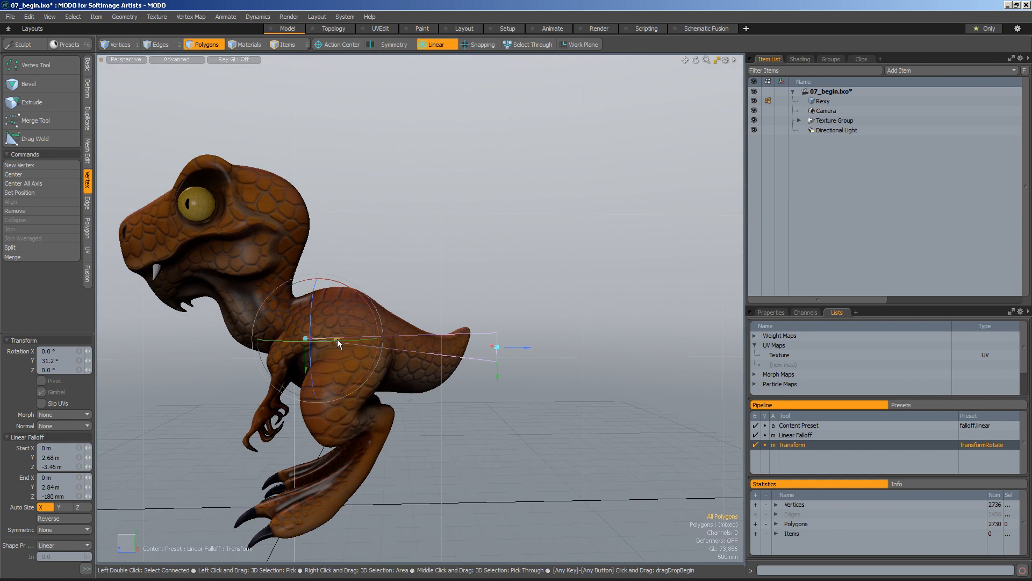
Step: Change the Y rotation to about -15.9° and shorten the falloff to end at the tail's base, at Z -1.83 m
left_click_drag(337, 339, 407, 361)
left_click_drag(335, 370, 306, 342, "alt")
left_click_drag(389, 338, 263, 342)
mouse_move(425, 392)
left_mouse_down("alt")
mouse_move(429, 409)
mouse_move(442, 397)
left_mouse_up("alt")
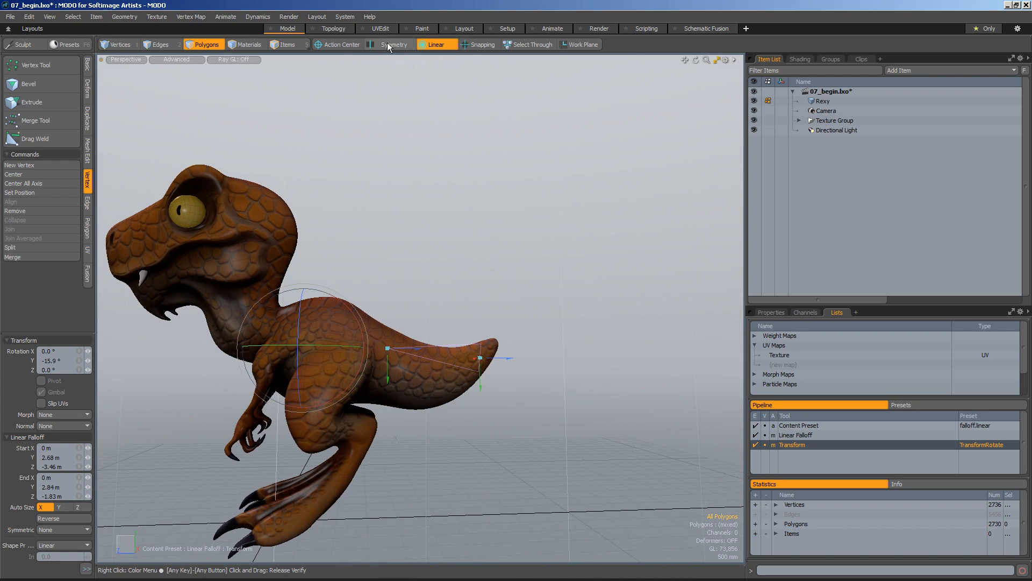
Step: With an Automatic action center placed at the tail's base (Y 2.75 m, Z -1.6 m), rotate the tail about 26.2° around Y
left_click(331, 44)
left_click(325, 50)
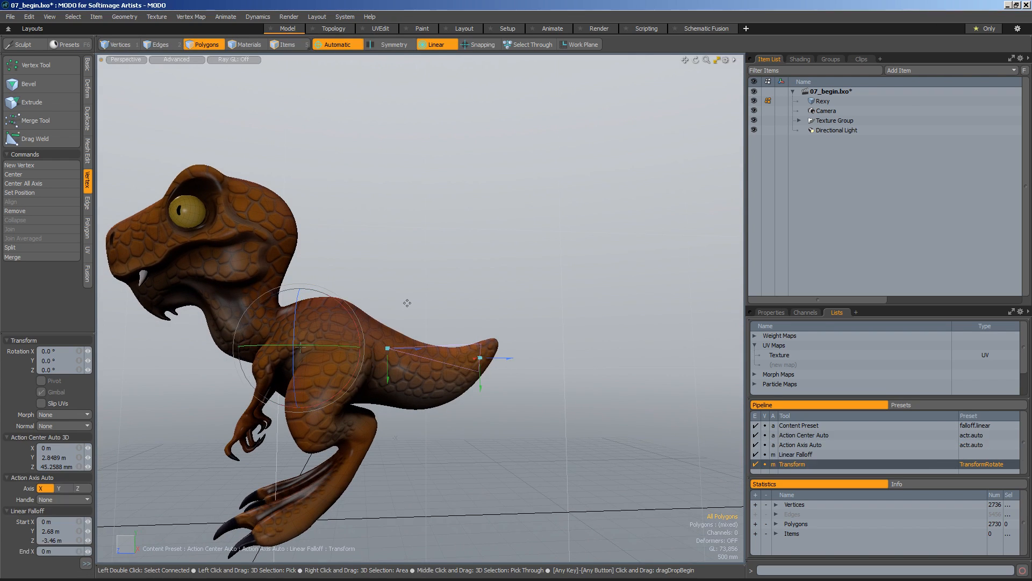
left_click(371, 354)
left_click_drag(383, 353, 371, 359, "alt")
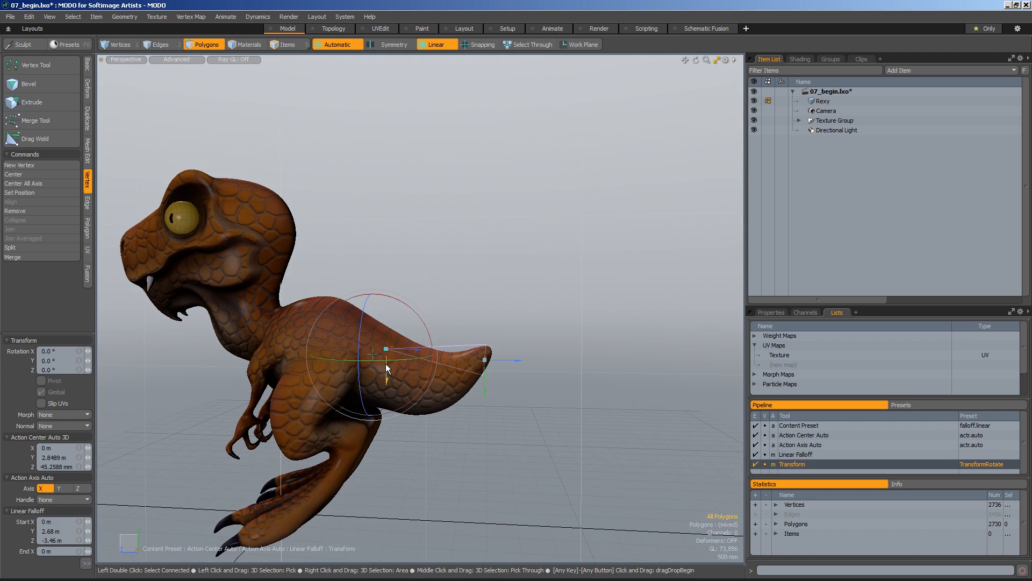
left_click_drag(367, 364, 412, 353)
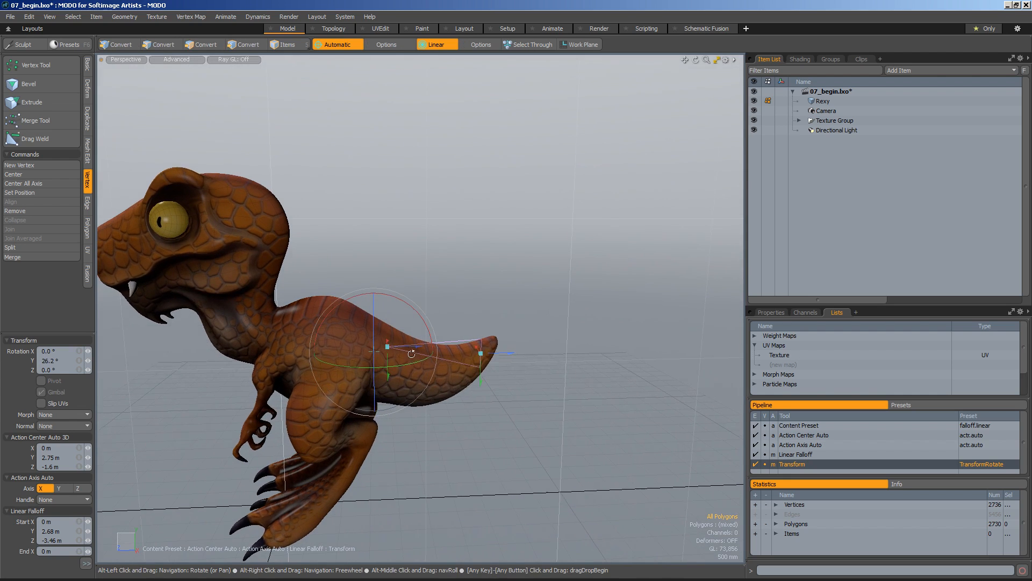
Step: Show the Deform toolset, and drop the Rotate tool together with its falloff and action center
left_click(88, 92)
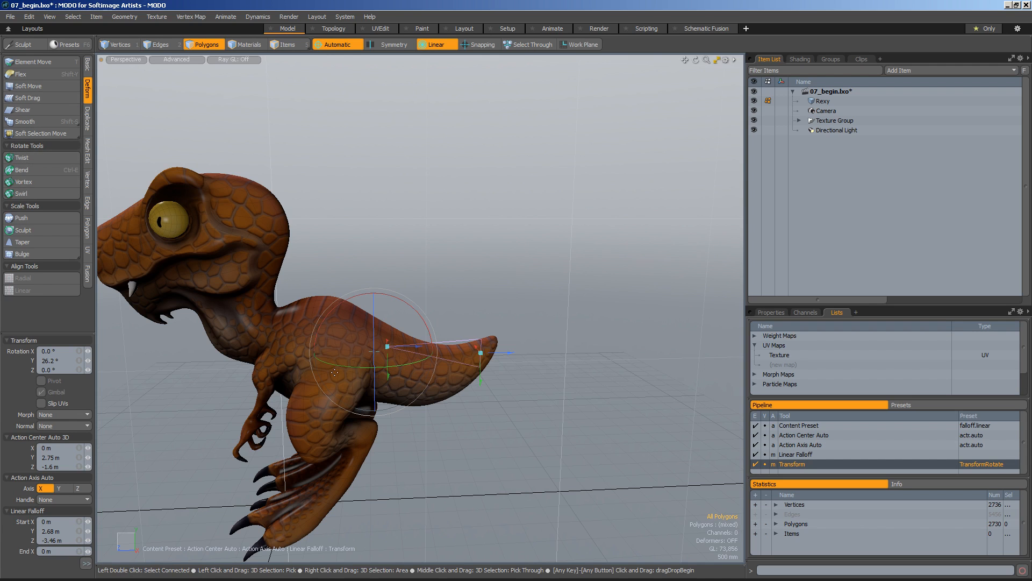
left_click_drag(462, 362, 450, 402, "alt")
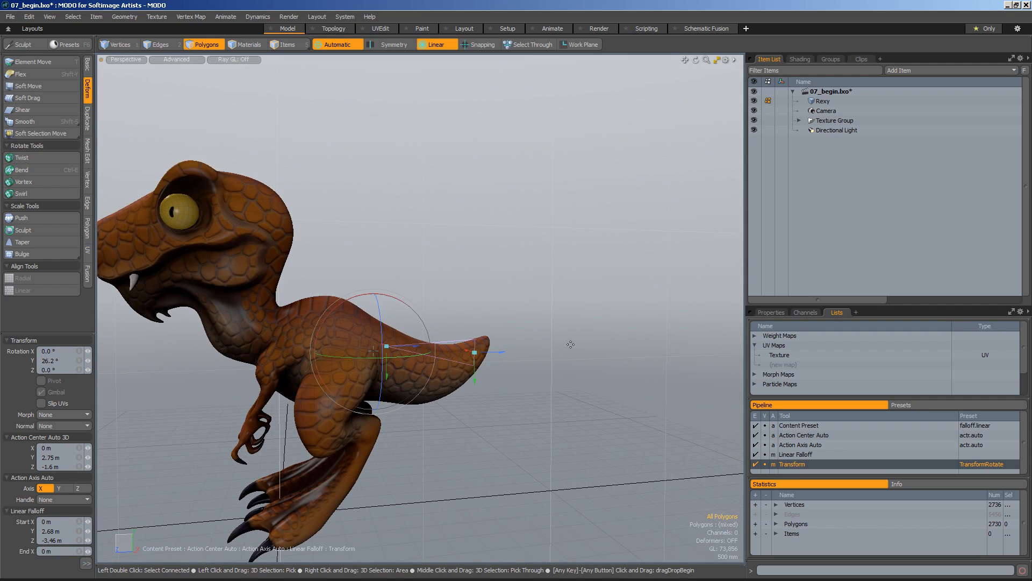
key("space")
key("space")
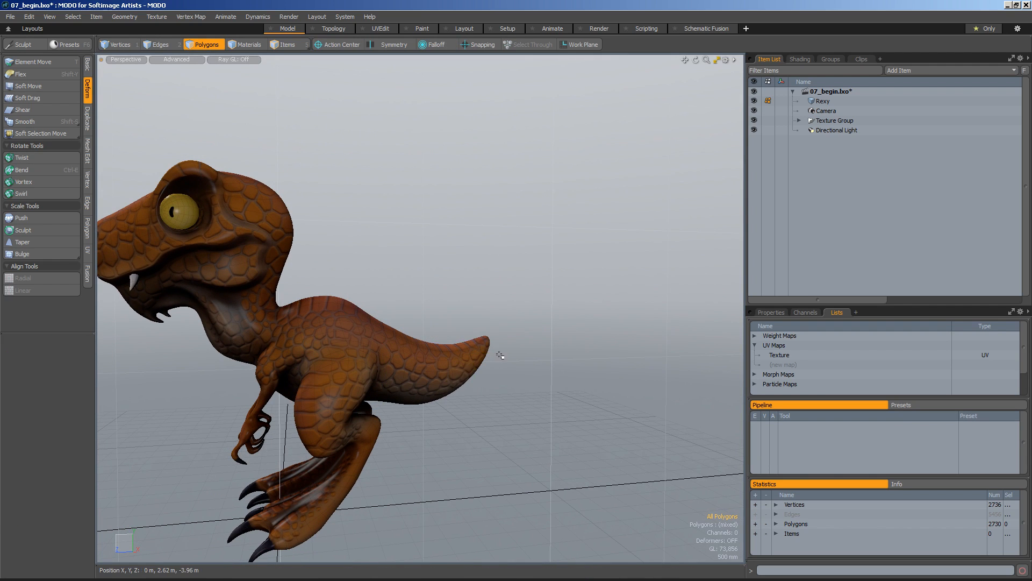
Step: Select two adjacent polygons on top of the dinosaur's back, just behind the neck
left_click_drag(432, 335, 409, 402, "alt")
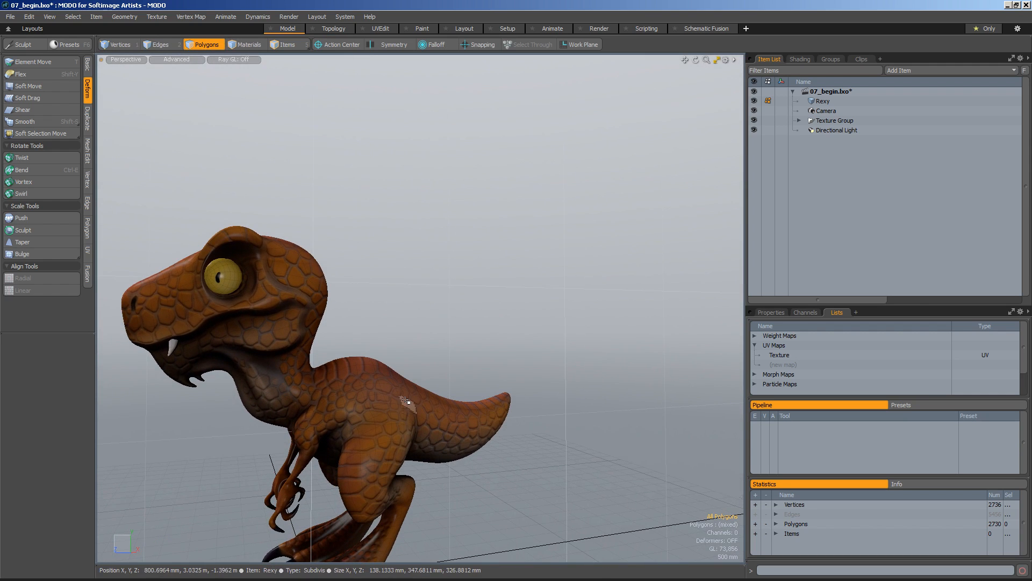
key("alt")
left_click_drag(399, 413, 229, 428, "alt")
left_click_drag(140, 429, 357, 405, "alt")
scroll(377, 377, "up", 3)
left_click_drag(309, 371, 453, 378, "alt")
scroll(453, 378, "up", 2)
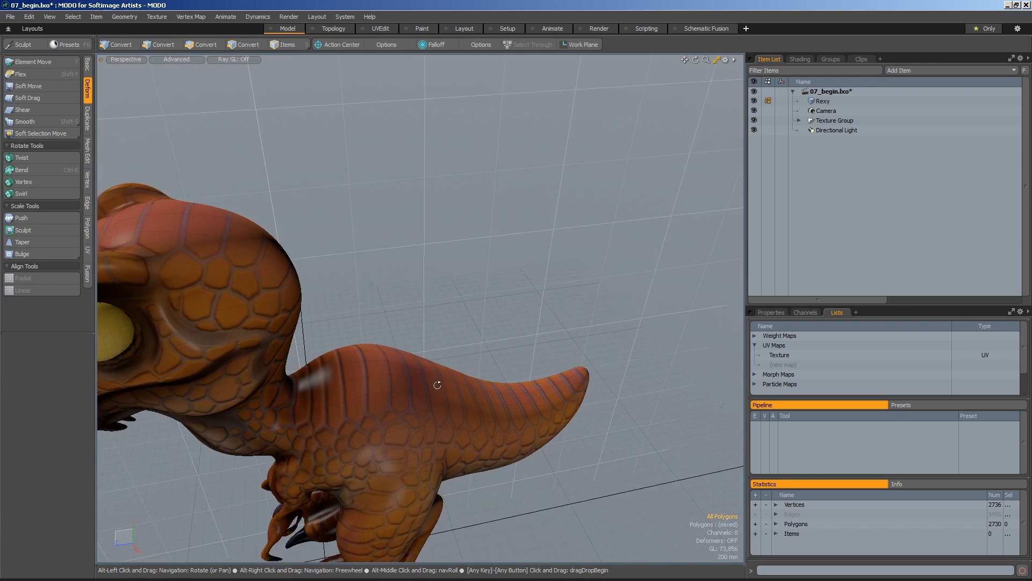
left_click(342, 366)
left_click_drag(410, 396, 510, 492, "alt")
left_click(313, 355, "shift")
left_click_drag(370, 379, 258, 213, "alt")
left_click_drag(298, 260, 380, 304, "alt")
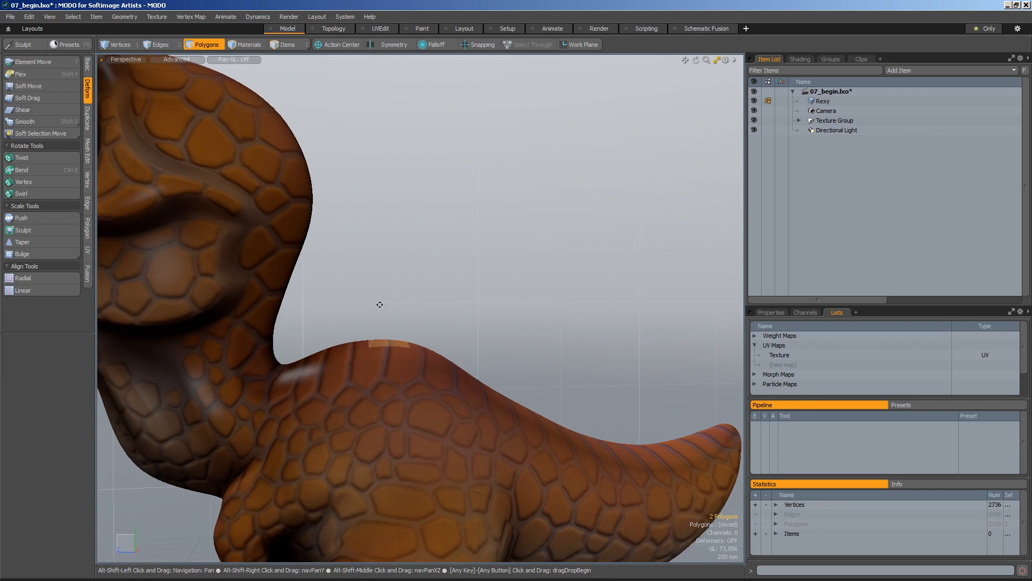
Step: Add a Radial falloff centered at X -1 m, Y 2.94 m, Z -80 mm, with a size of about 750 × 765 × 715 mm
scroll(461, 350, "up", 2)
left_click_drag(461, 350, 479, 285, "alt")
left_click(437, 44)
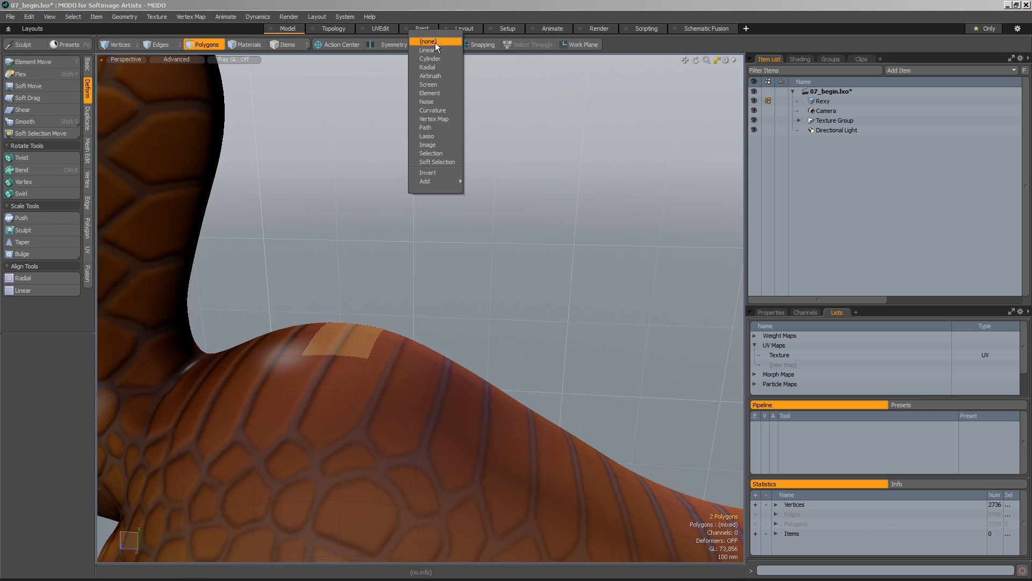
left_click(434, 65)
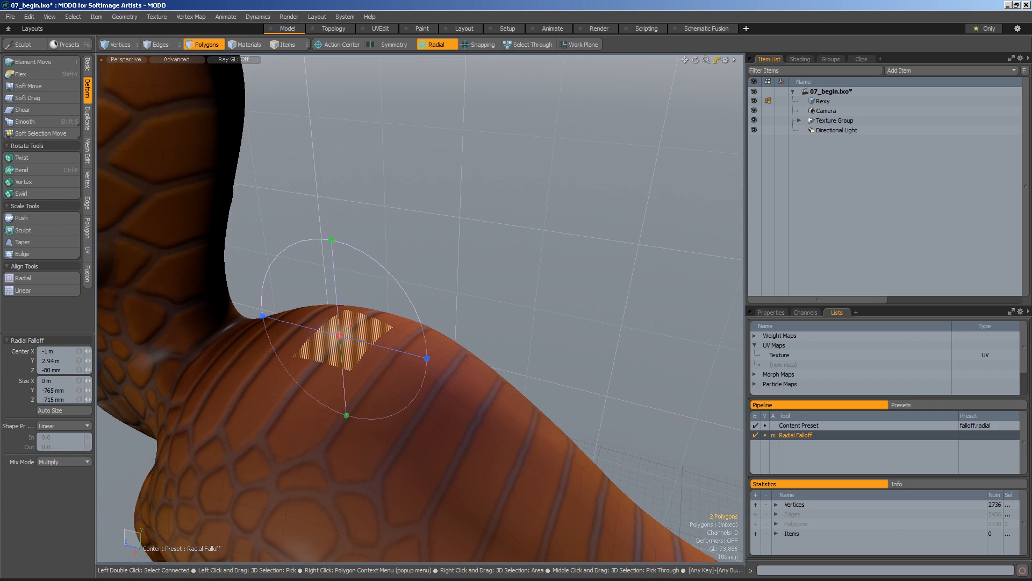
left_click_drag(326, 348, 349, 340)
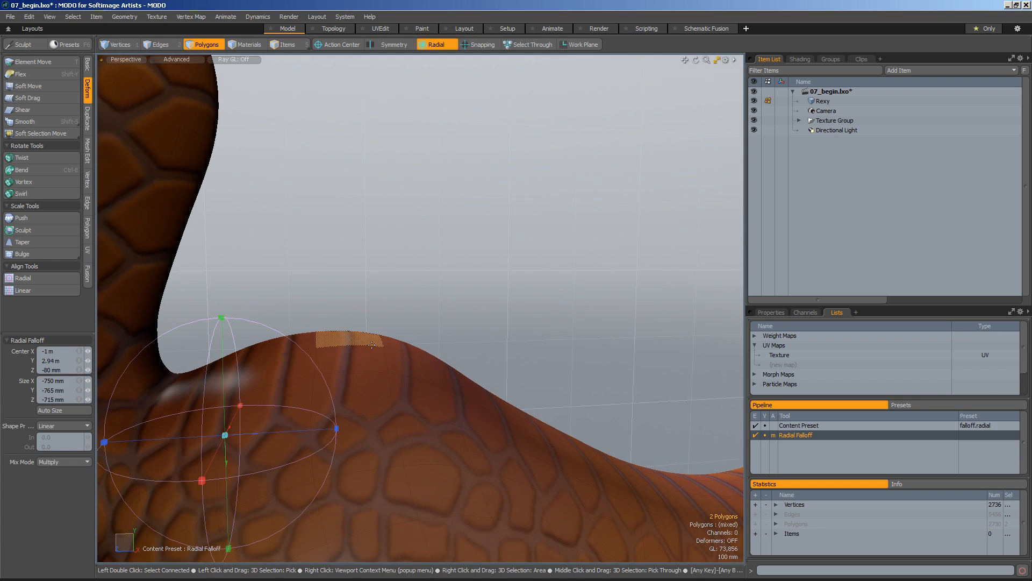
Step: Center the Radial falloff on the selected back polygons (X 40 mm, Y 3.675 m, Z -825 mm) and bevel them with a 180 mm shift
left_click_drag(302, 434, 379, 335, "alt")
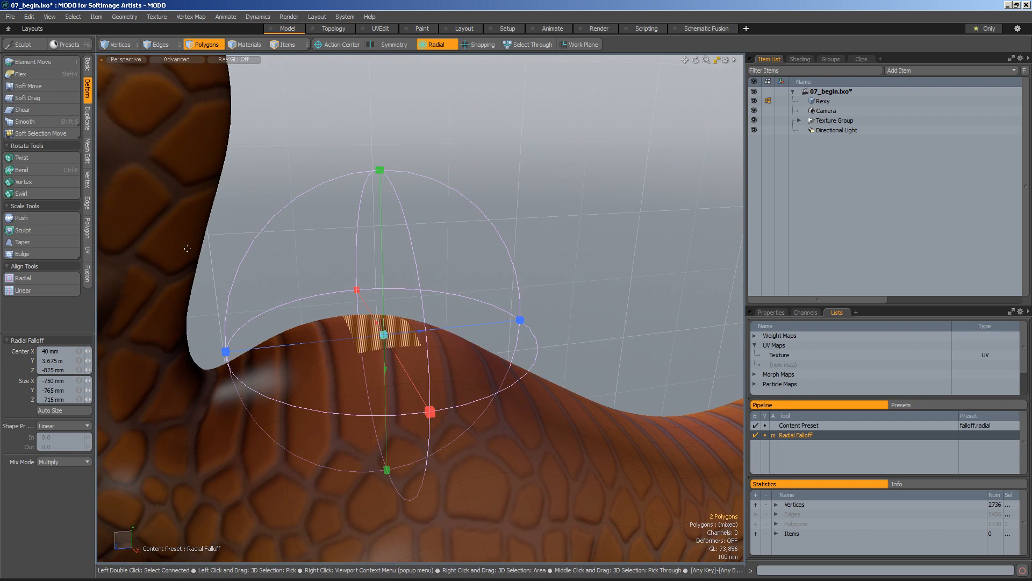
left_click(82, 222)
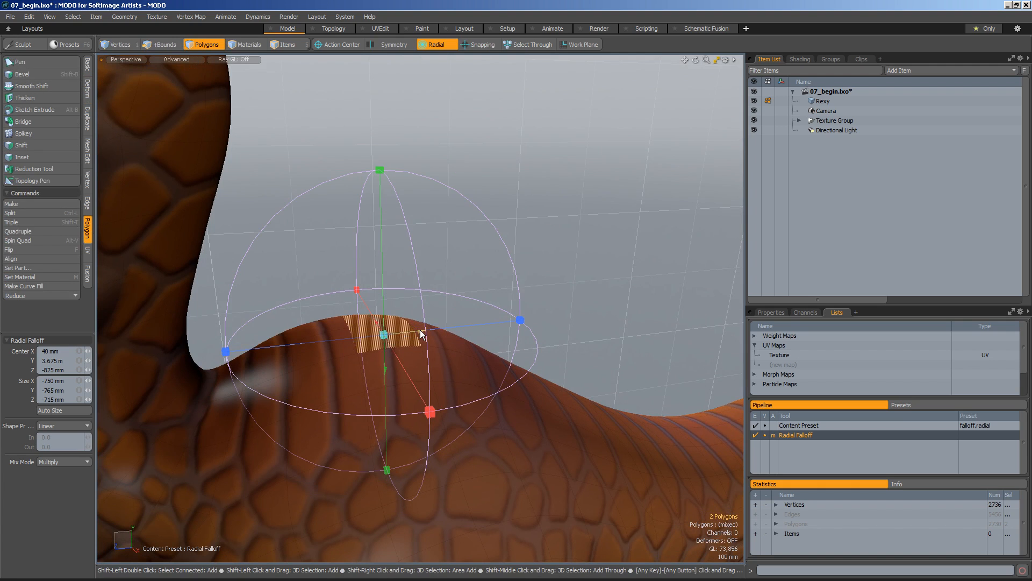
key("shift+b")
left_click(387, 309)
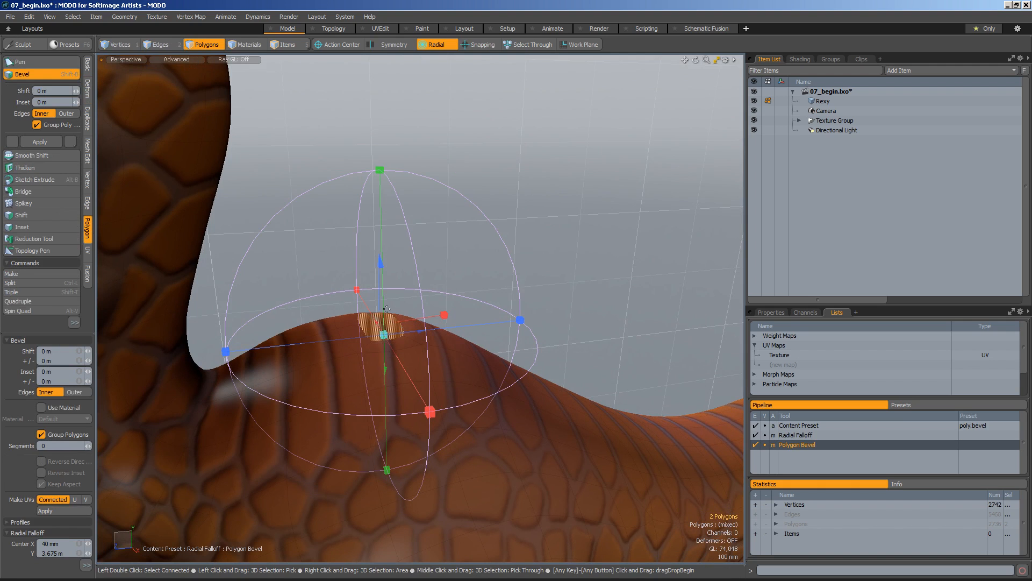
left_click_drag(380, 254, 380, 237)
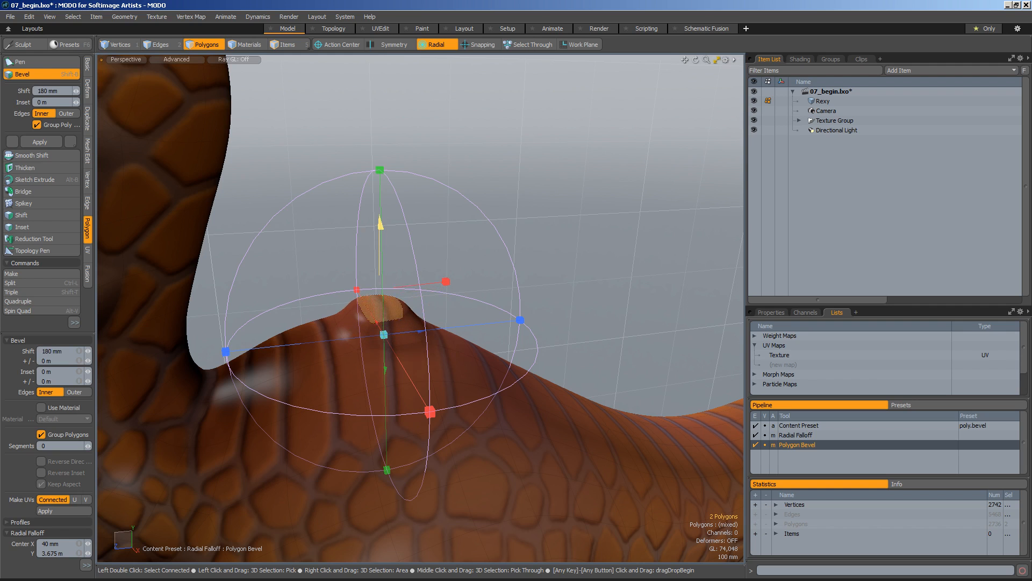
Step: Flatten the Radial falloff vertically around the beveled polygons and set the bevel's shift to about 170 mm
left_click_drag(453, 337, 434, 304, "alt")
left_click_drag(388, 161, 378, 253, "alt")
left_click_drag(432, 304, 280, 343, "alt")
left_click_drag(285, 344, 479, 335, "alt")
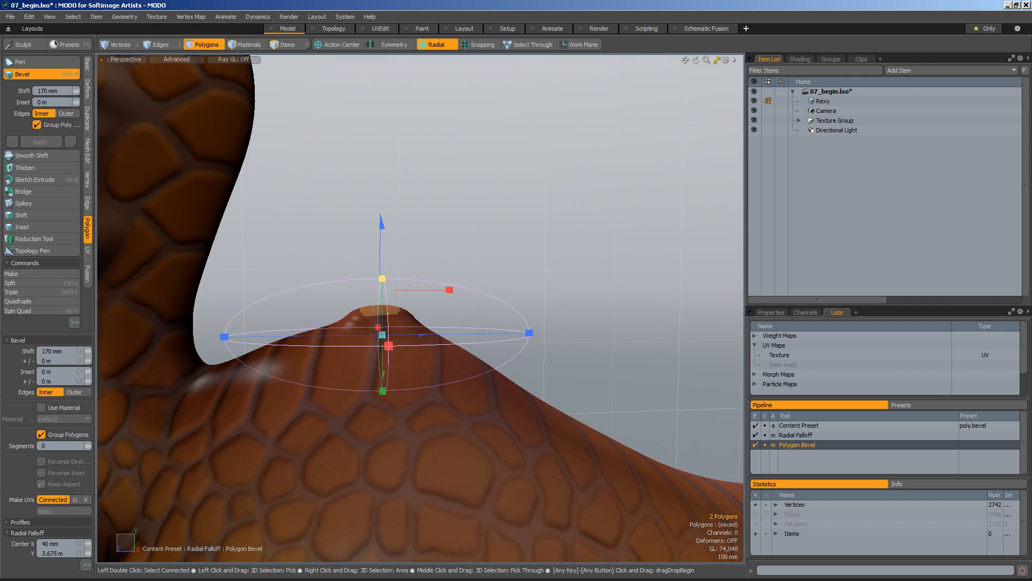
Step: Move the Radial falloff's center along the back toward the tail, with the bevel's shift at about 260 mm
left_click_drag(382, 335, 447, 333)
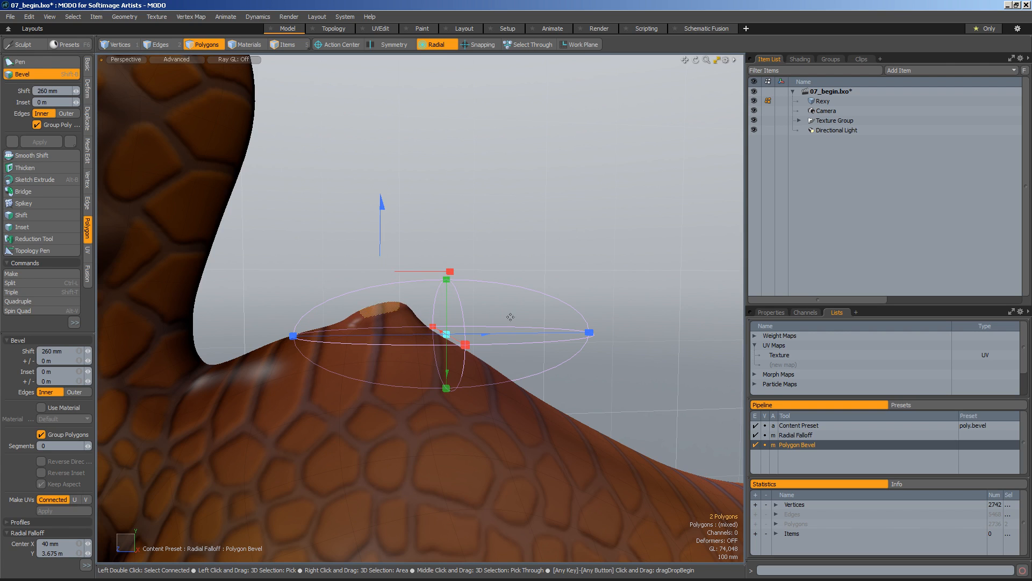
left_click_drag(486, 334, 503, 334)
left_click_drag(619, 394, 490, 372, "alt")
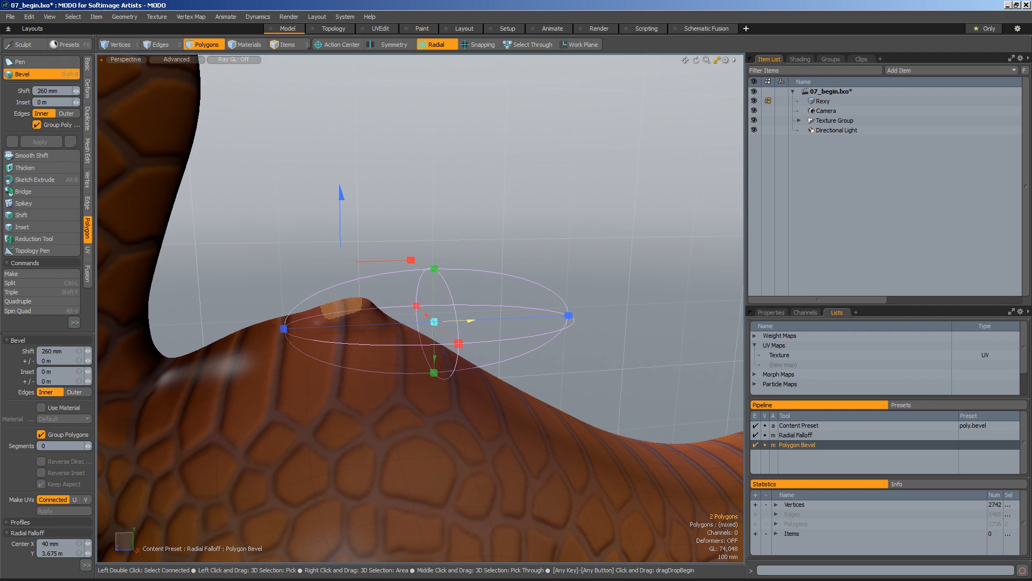
left_click_drag(460, 321, 469, 321)
mouse_move(586, 281)
left_mouse_down("alt")
mouse_move(530, 279)
mouse_move(574, 277)
left_mouse_up("alt")
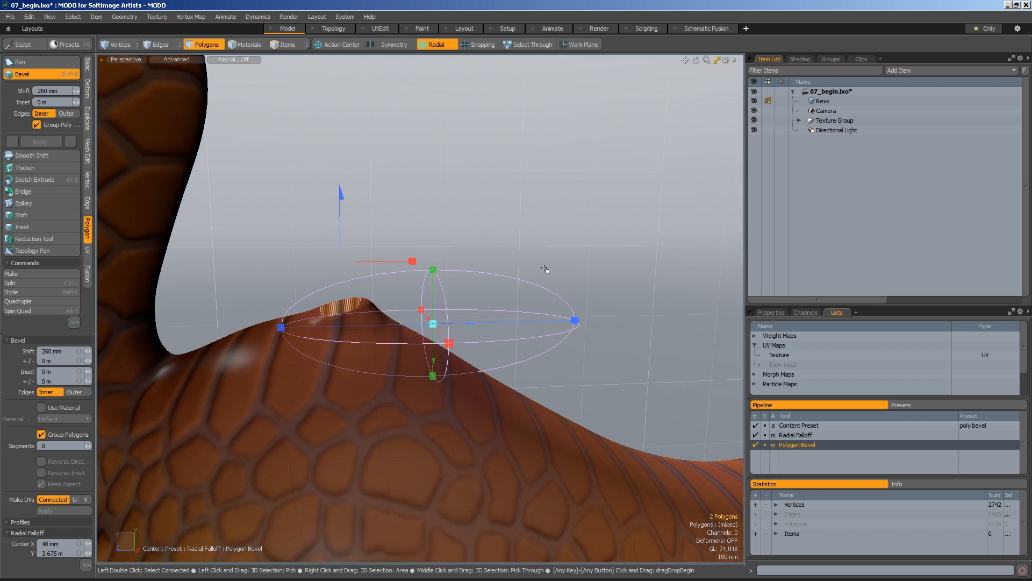
Step: Drop the Bevel tool and its Radial falloff, clear the polygon selection, and view the whole dinosaur
key("space")
key("space")
left_click_drag(462, 260, 491, 285, "alt")
left_click(484, 280)
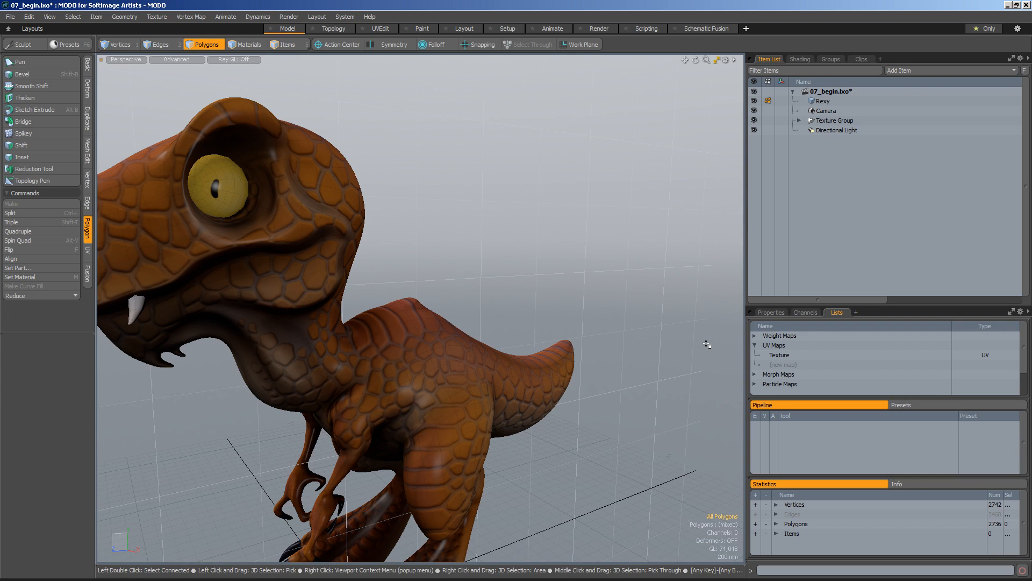
left_click_drag(707, 344, 559, 328, "alt")
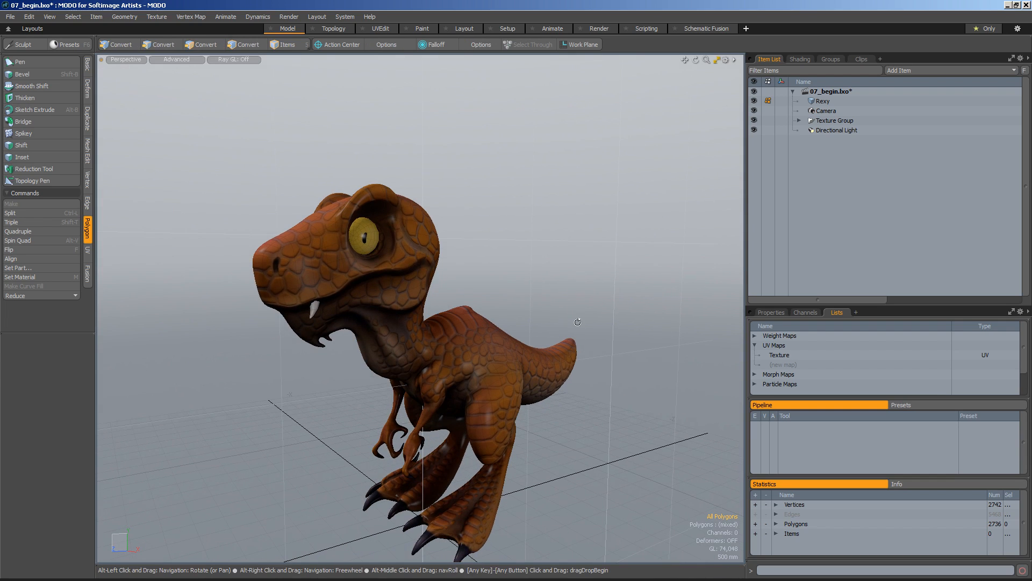